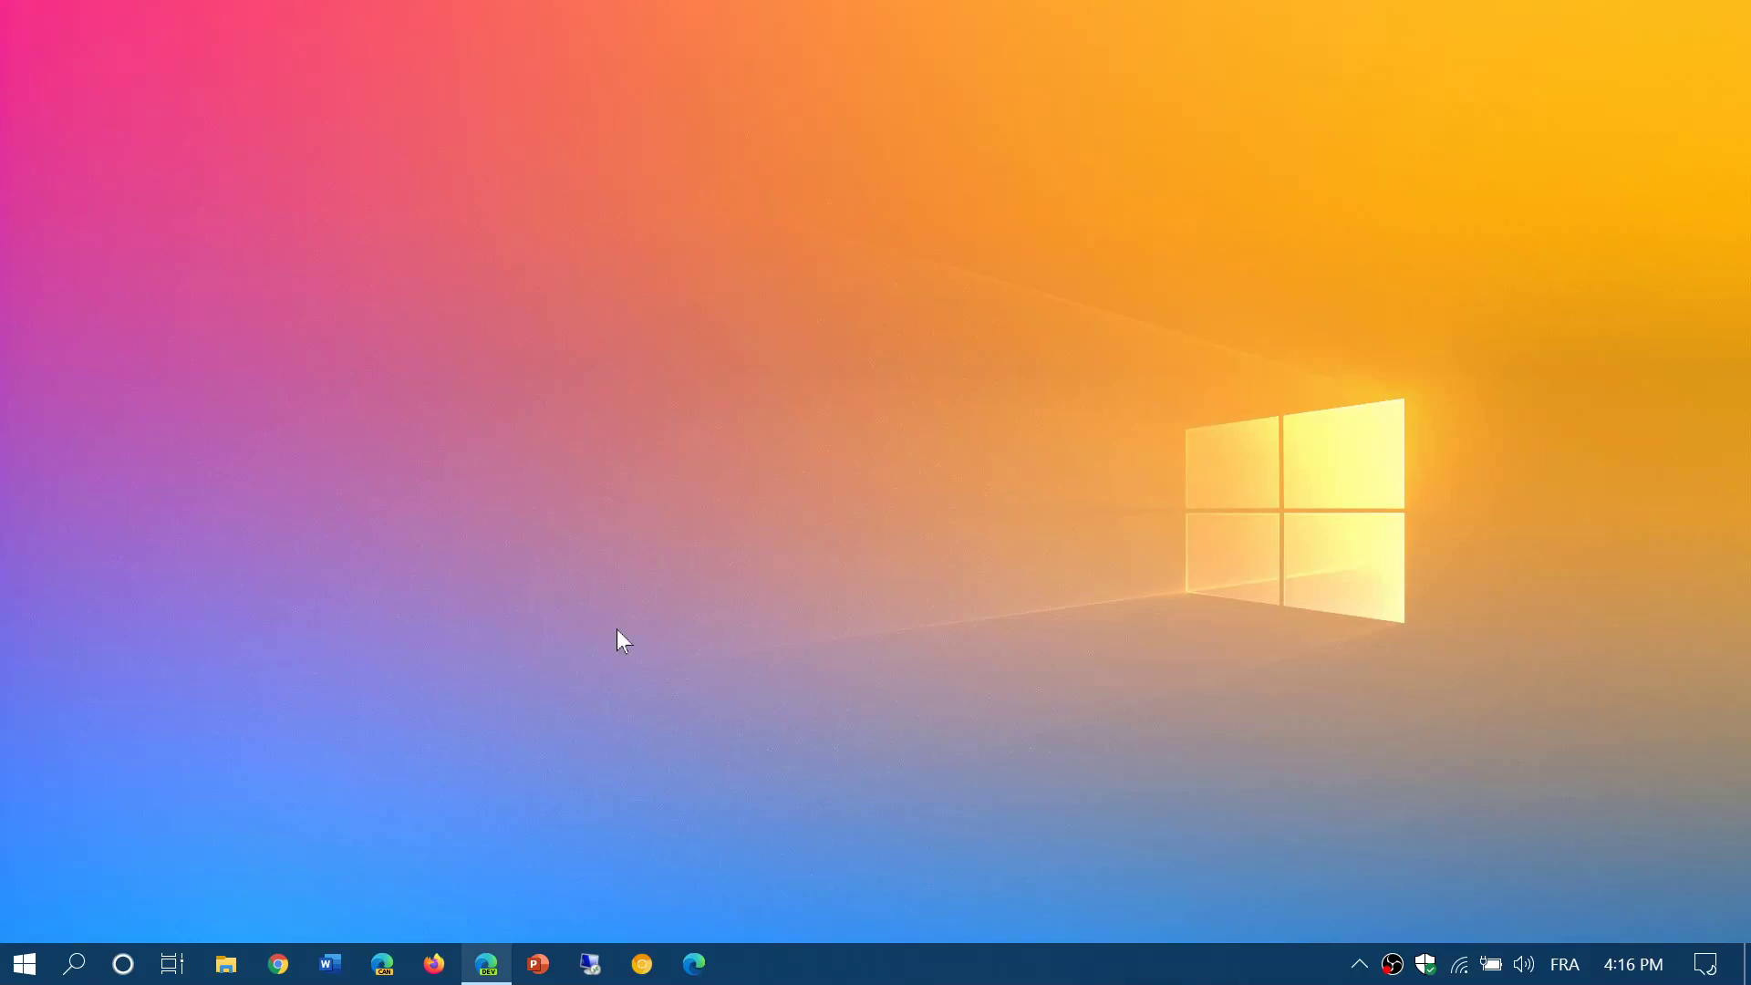
Bring the Download Windows 10 page in Edge to the front from the taskbar
left_click(486, 973)
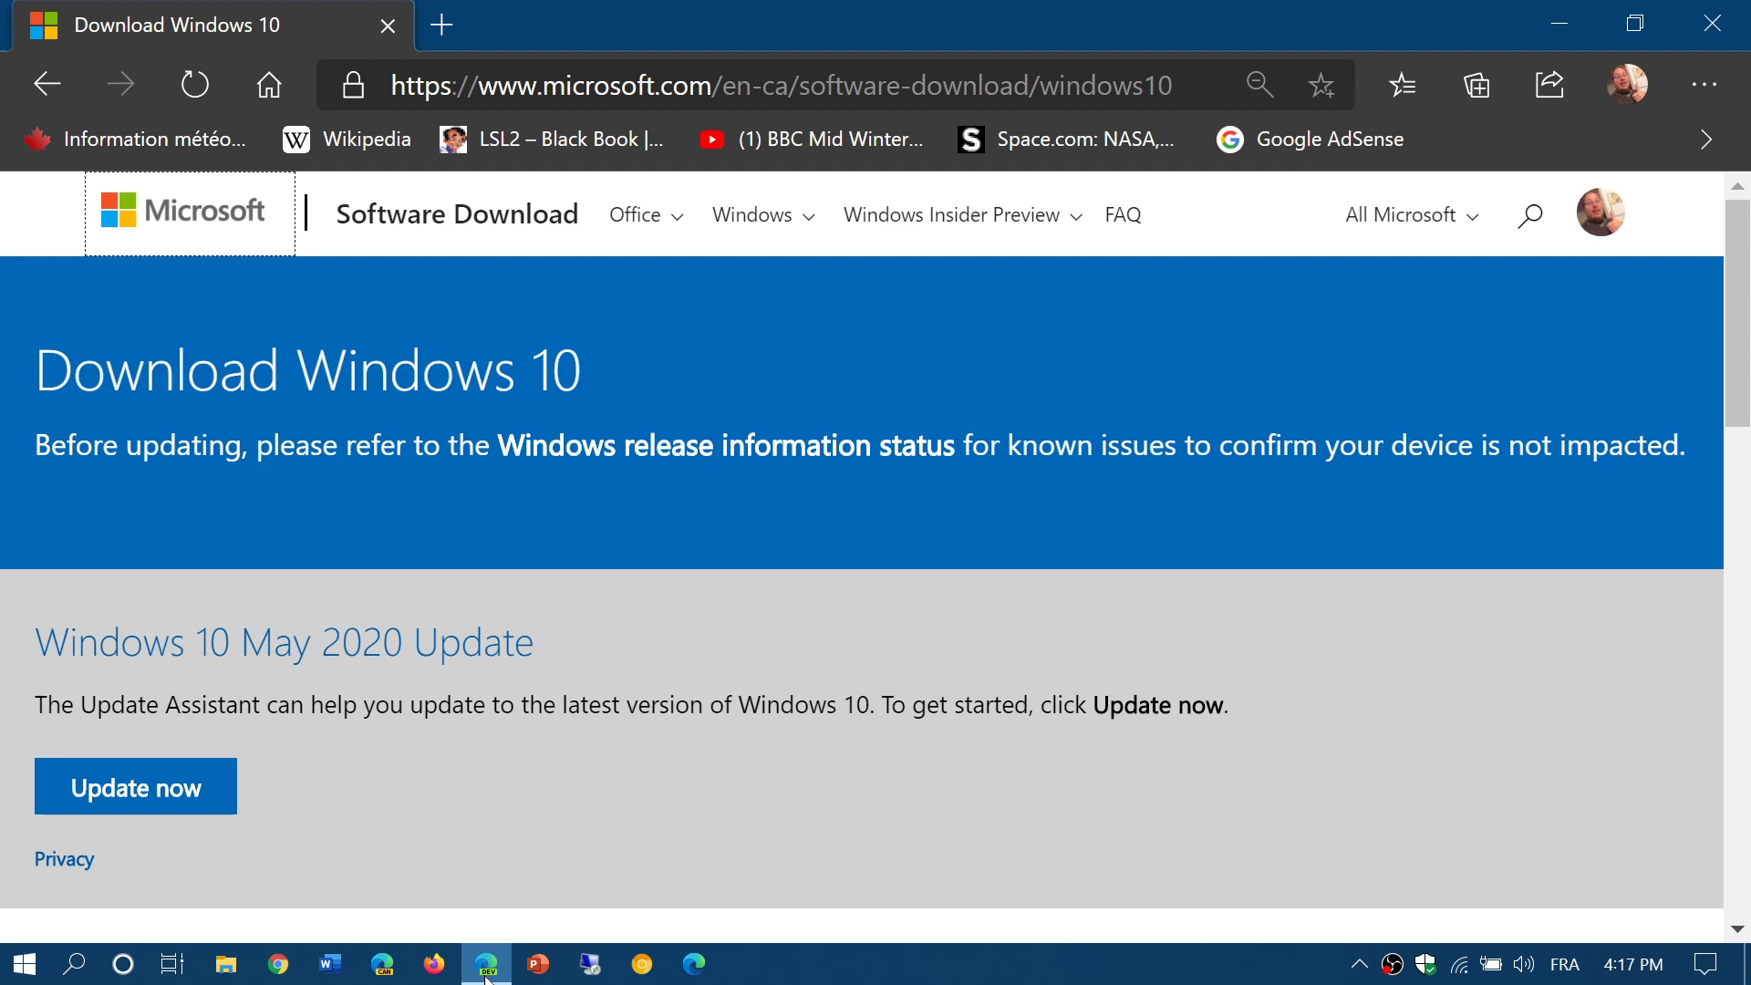
Scroll the download page down to the Create Windows 10 installation media section
scroll(812, 668, "down", 2)
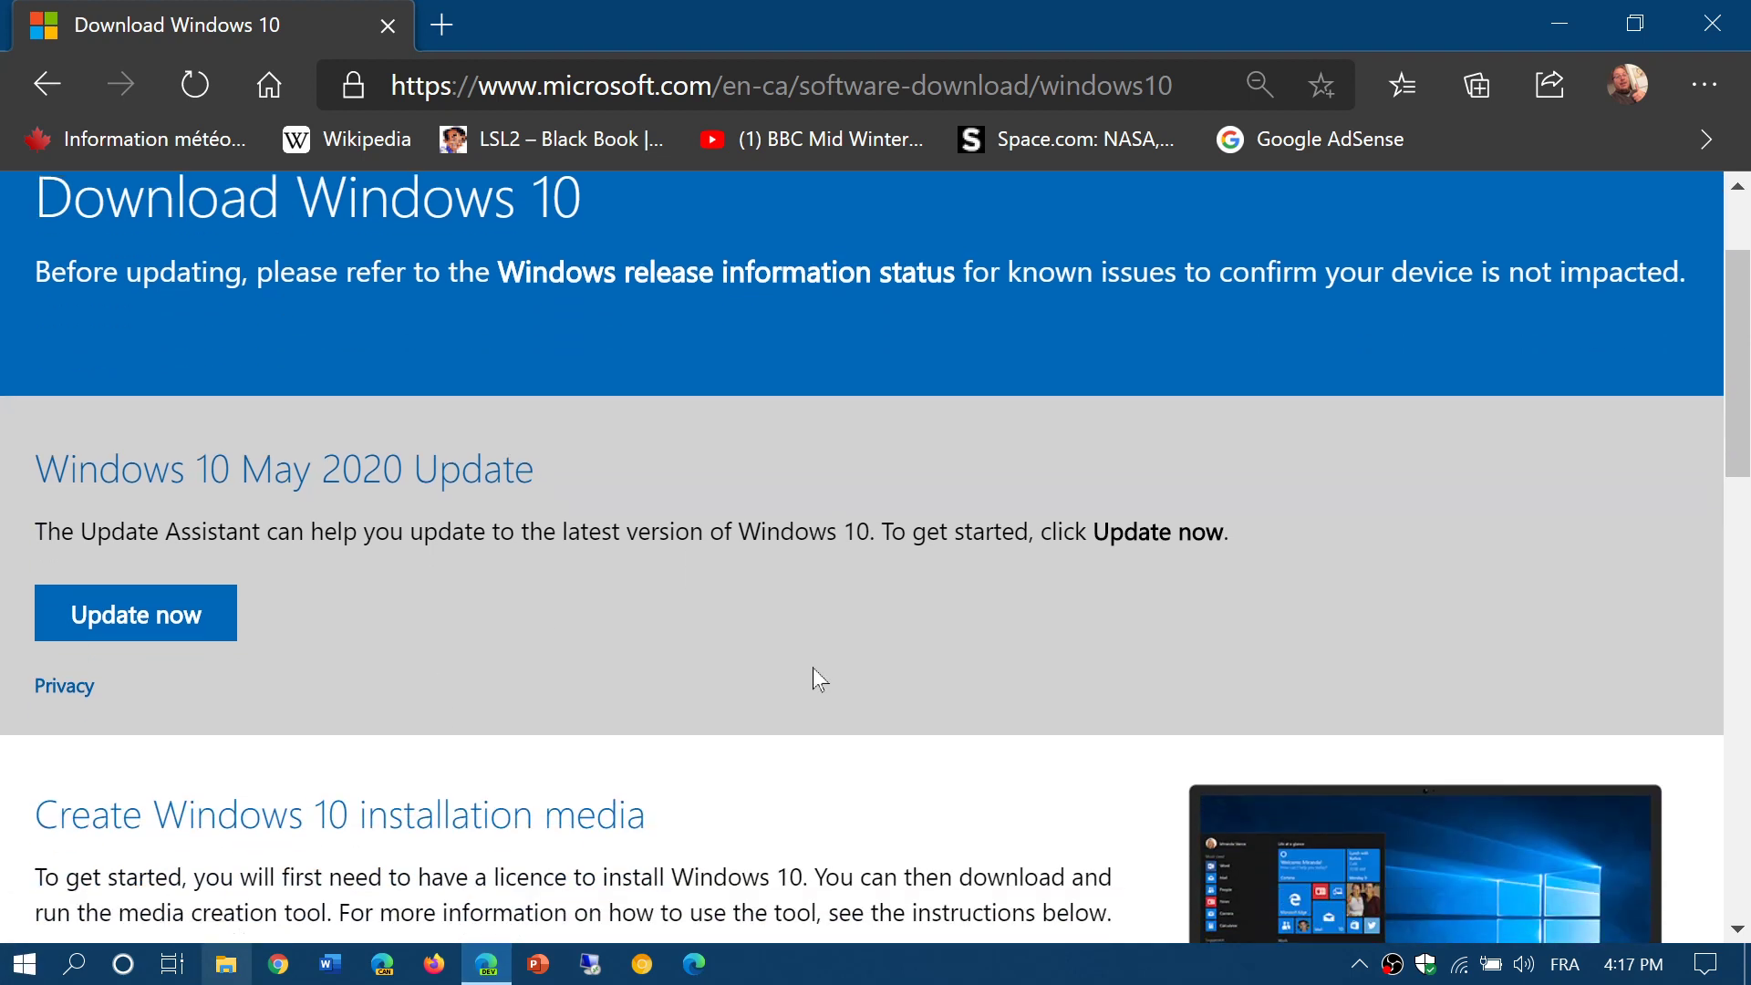
scroll(813, 668, "up", 1)
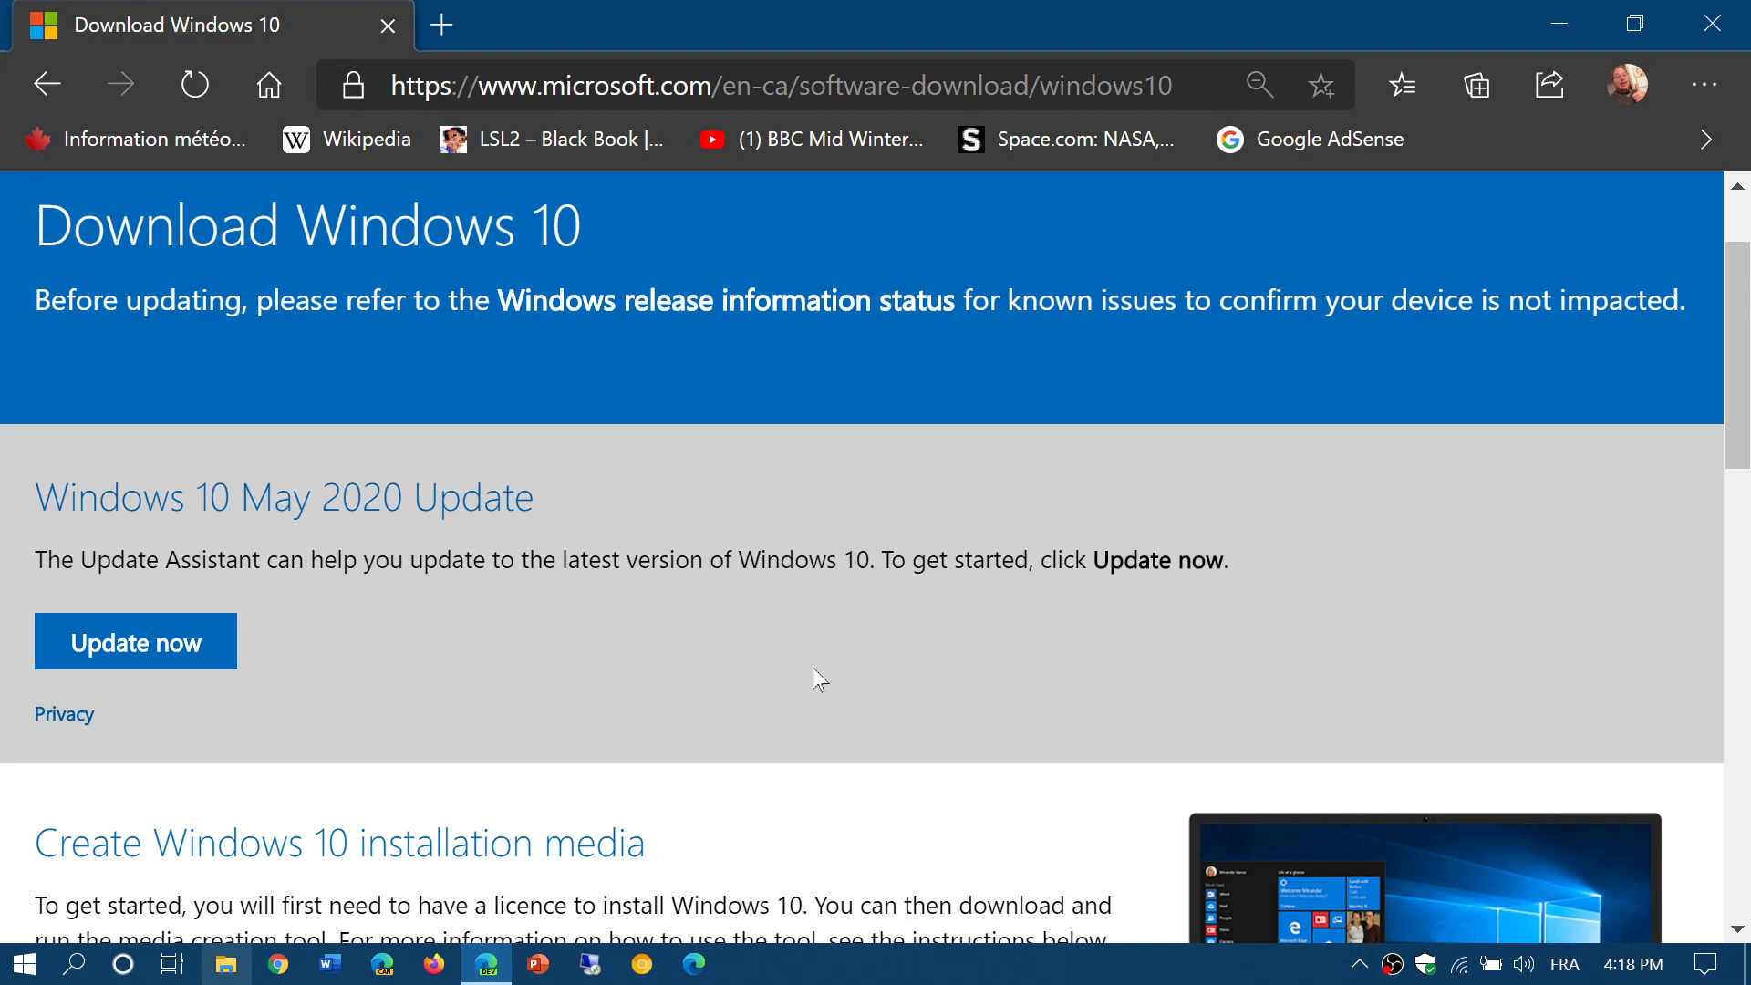
scroll(813, 667, "down", 2)
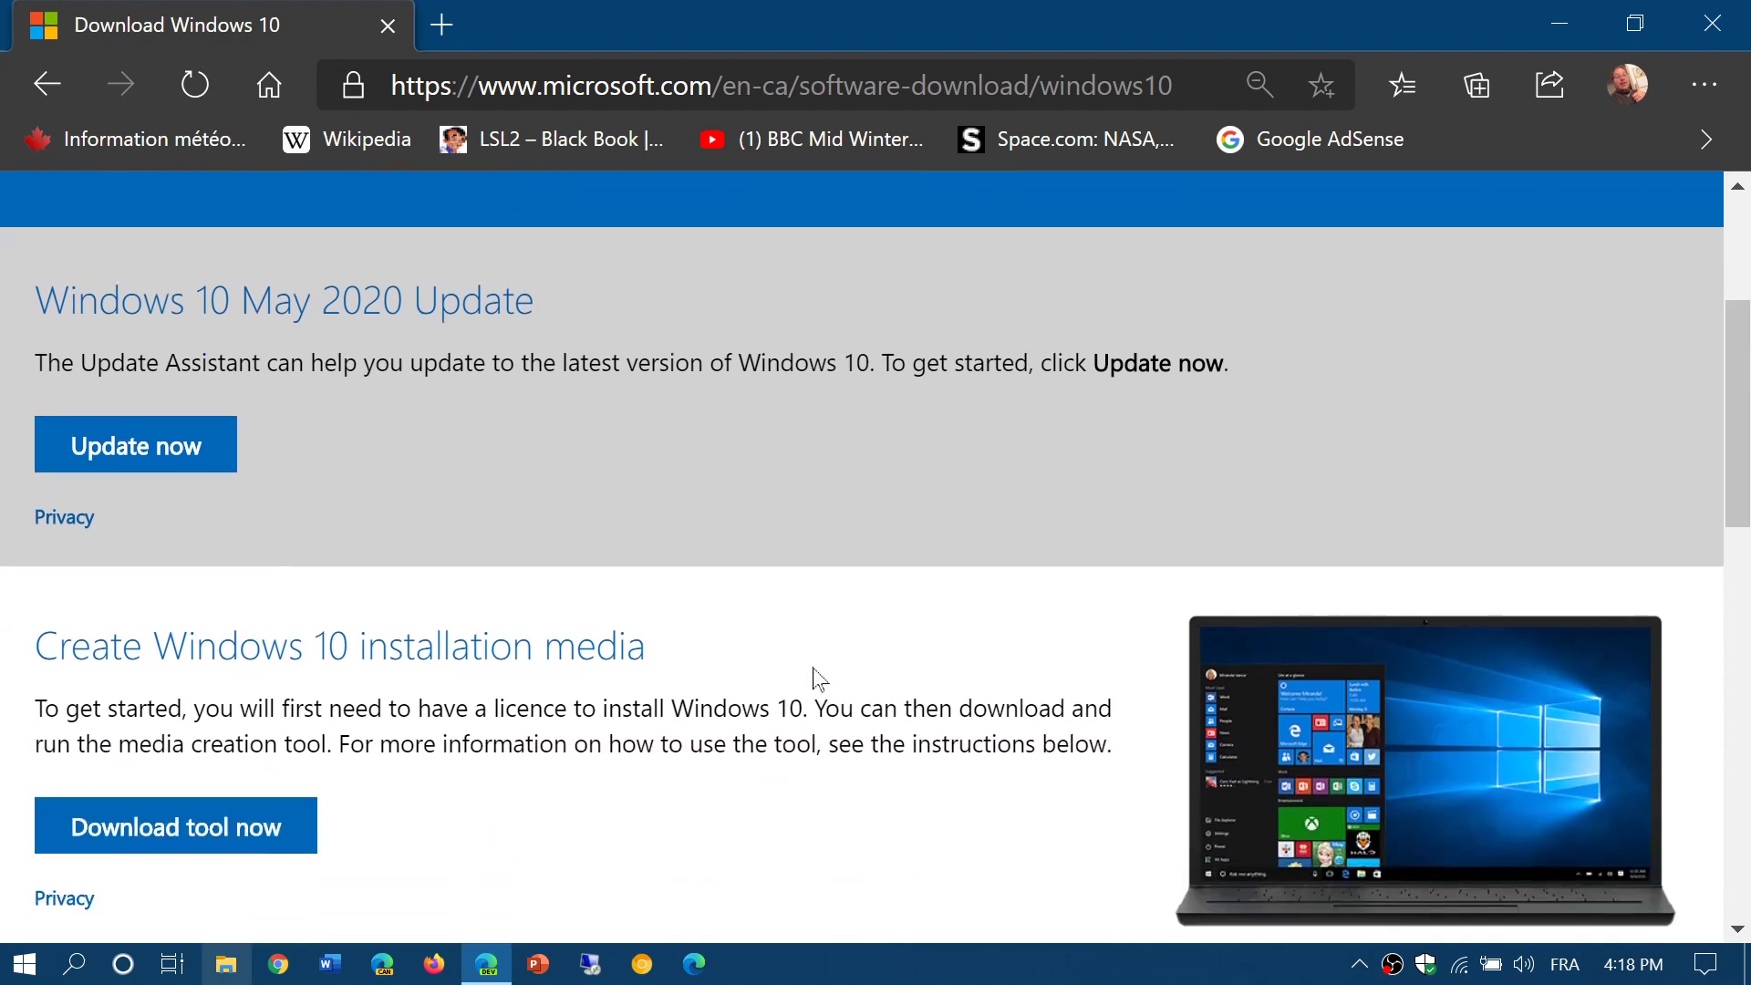
scroll(813, 668, "down", 3)
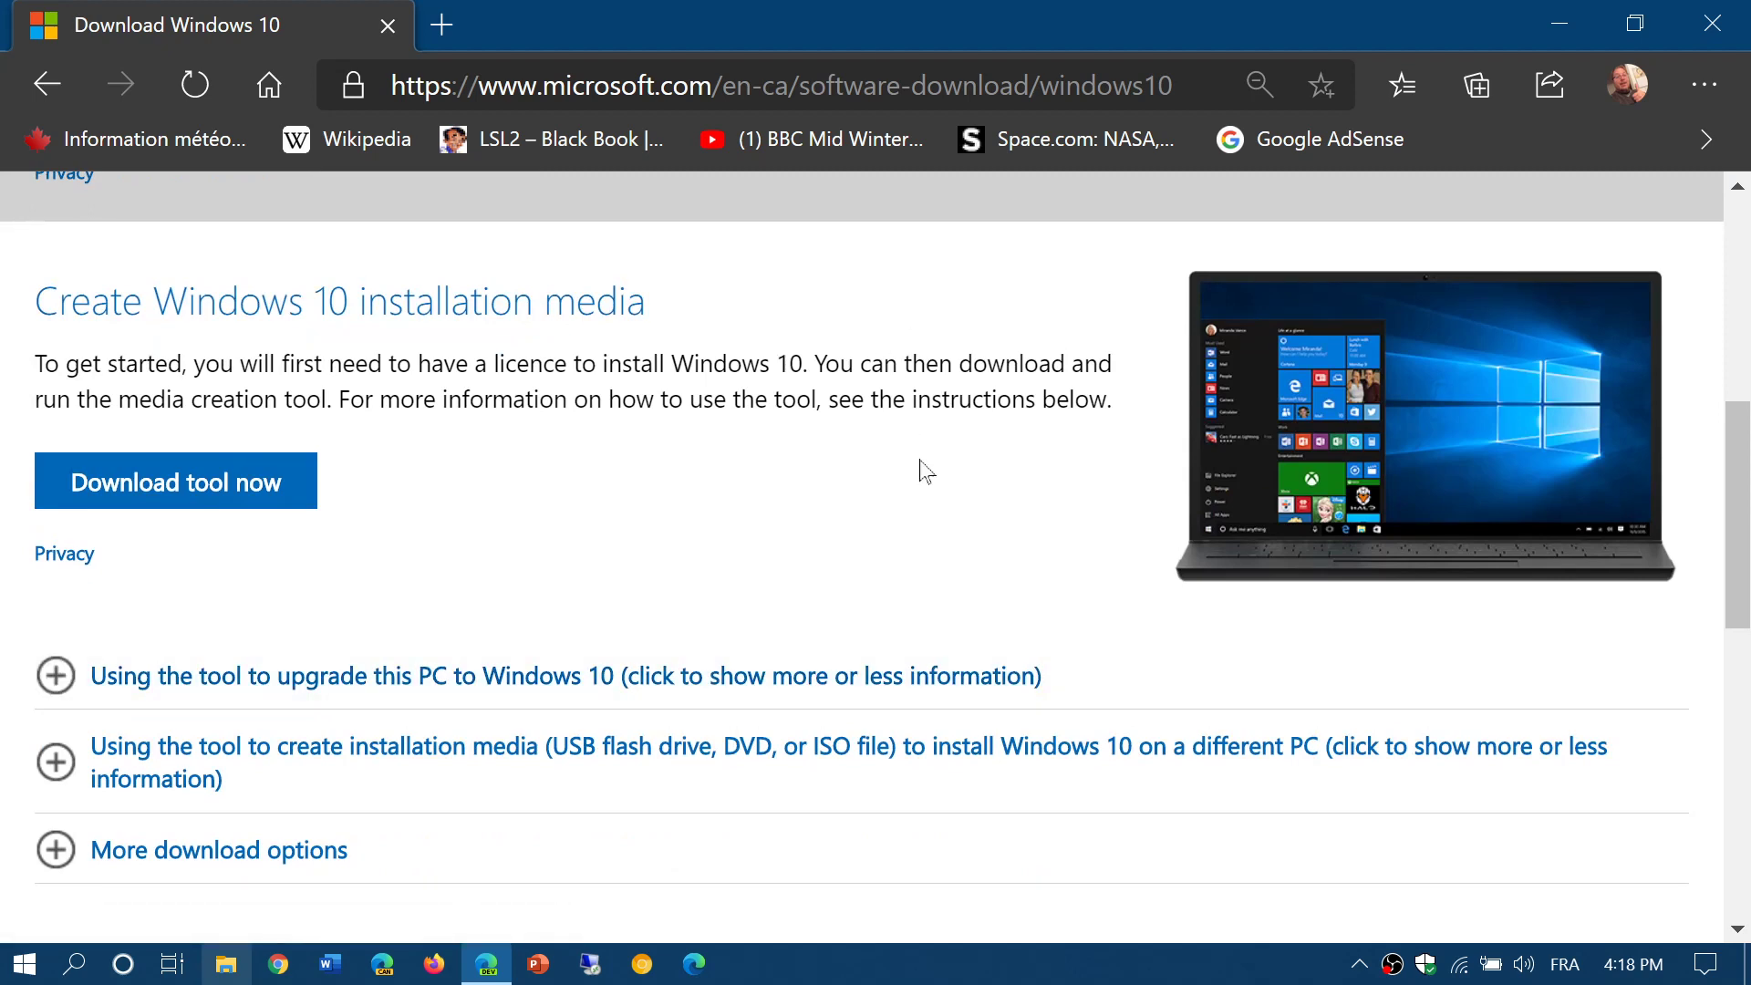
scroll(926, 470, "up", 2)
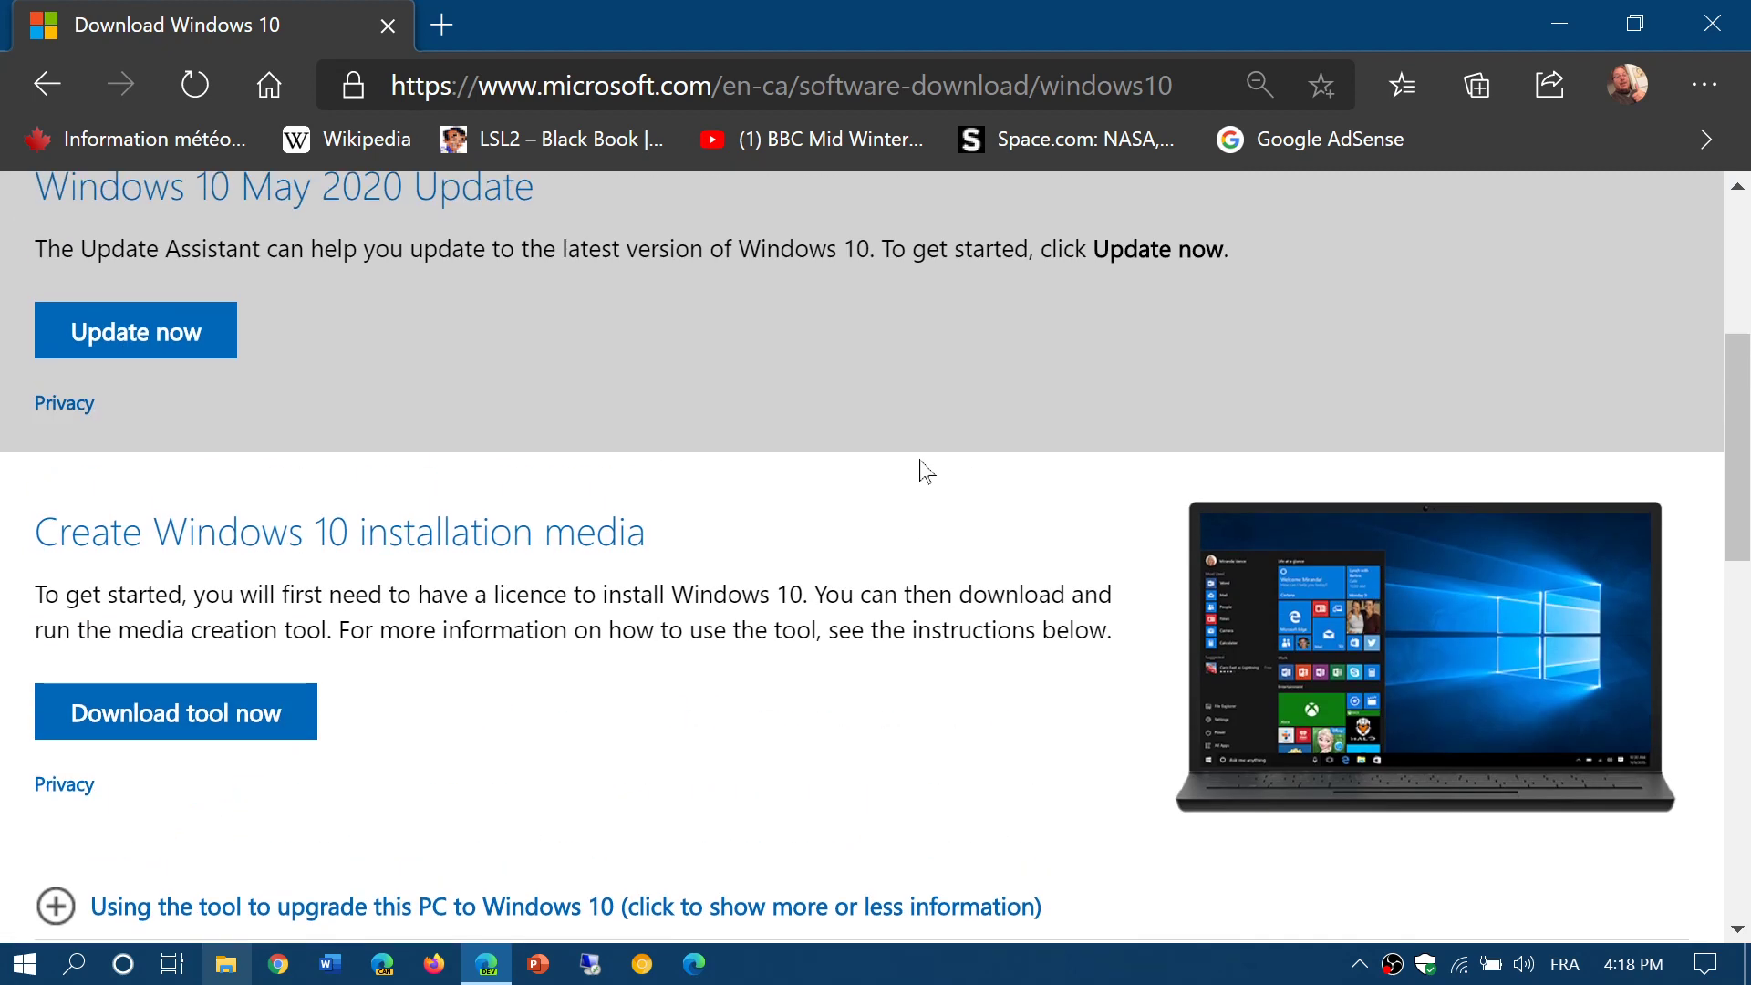
scroll(923, 468, "up", 4)
scroll(923, 470, "down", 1)
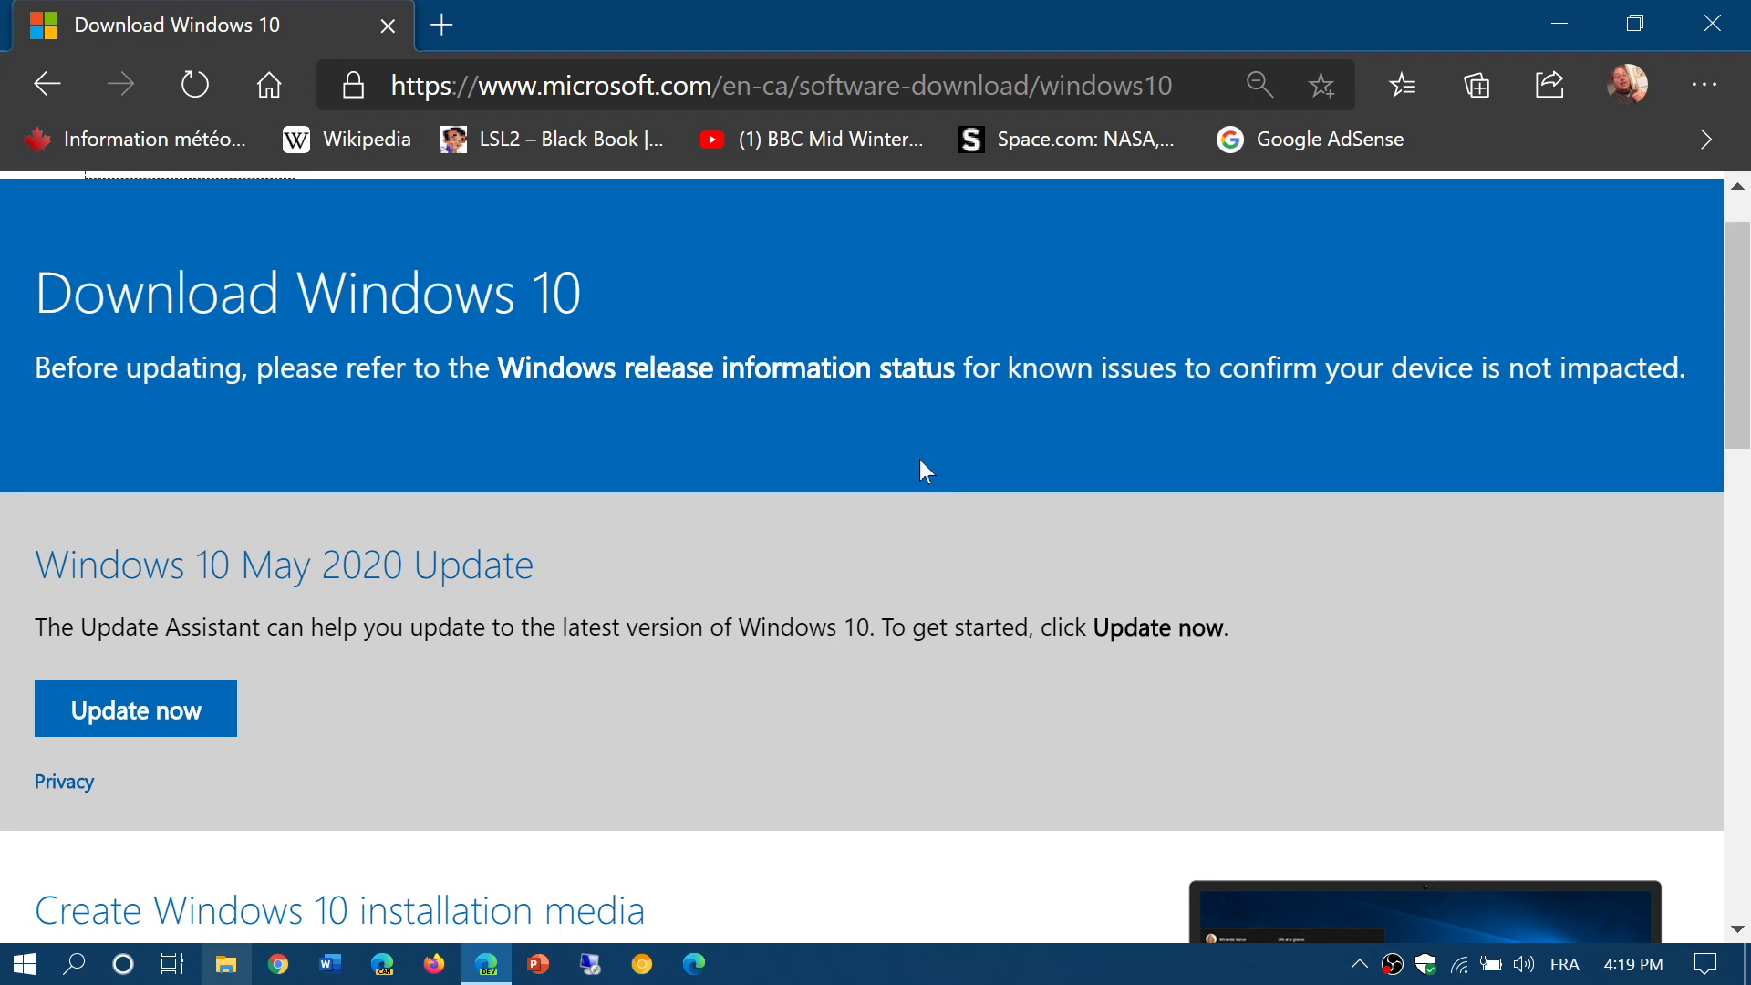
scroll(921, 462, "down", 3)
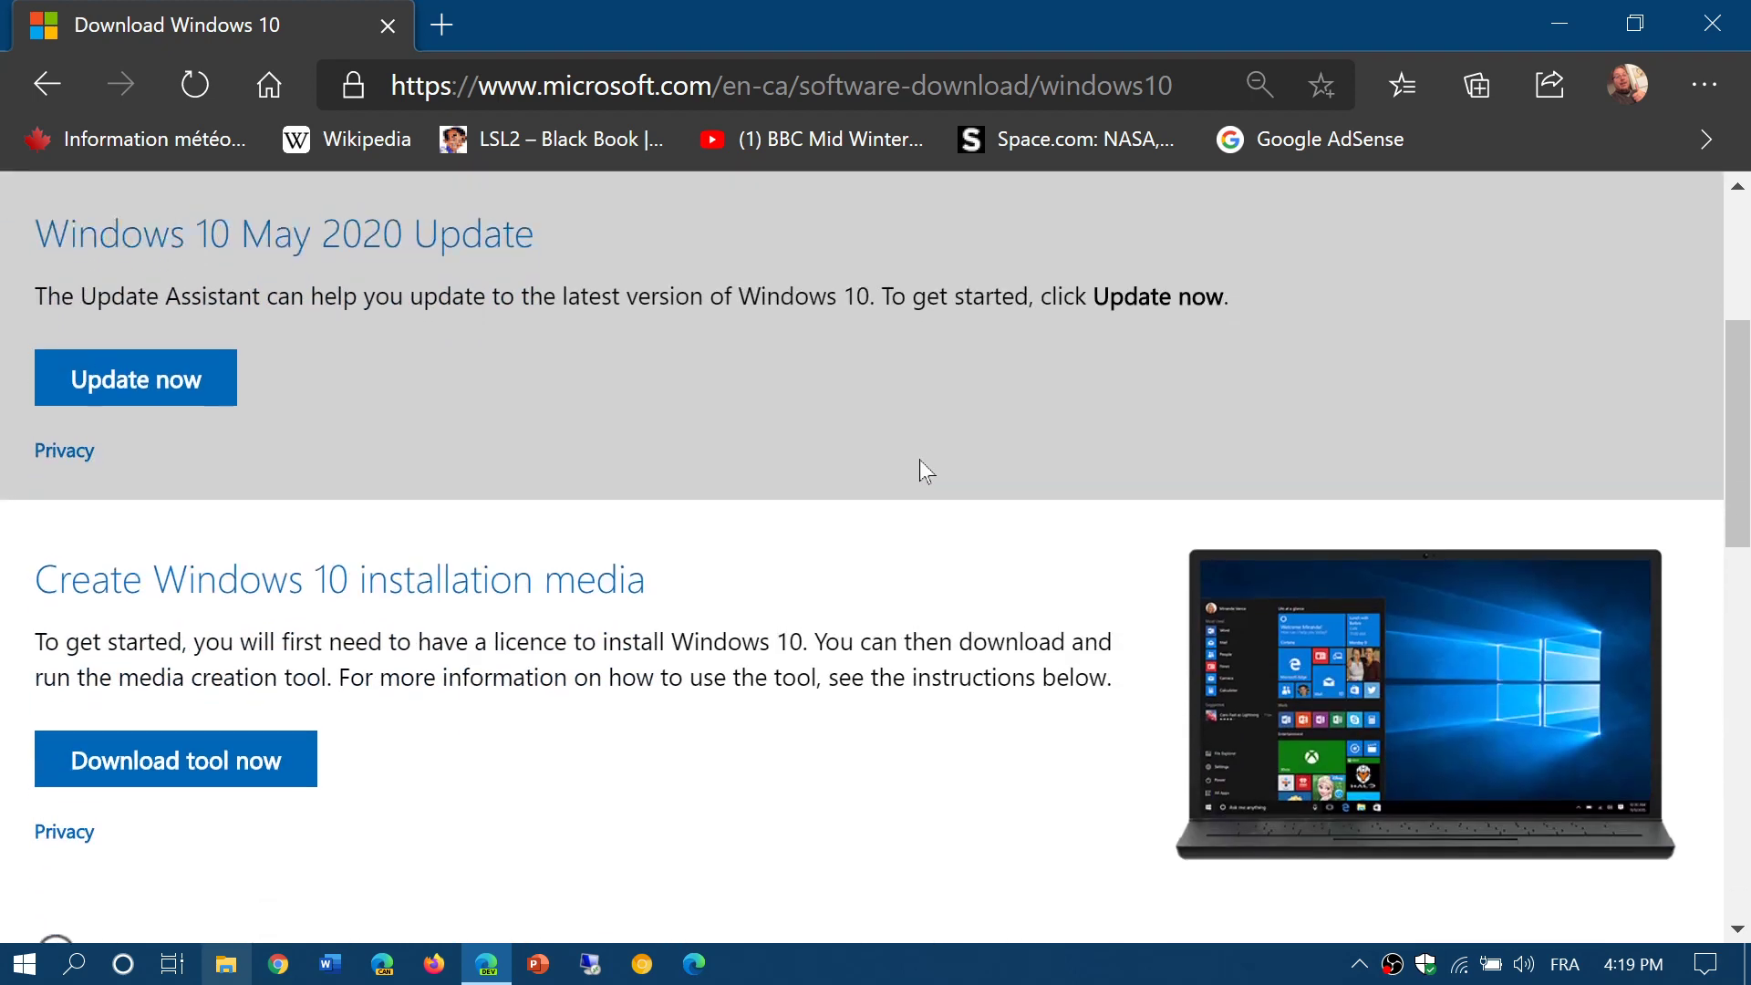
scroll(921, 462, "down", 2)
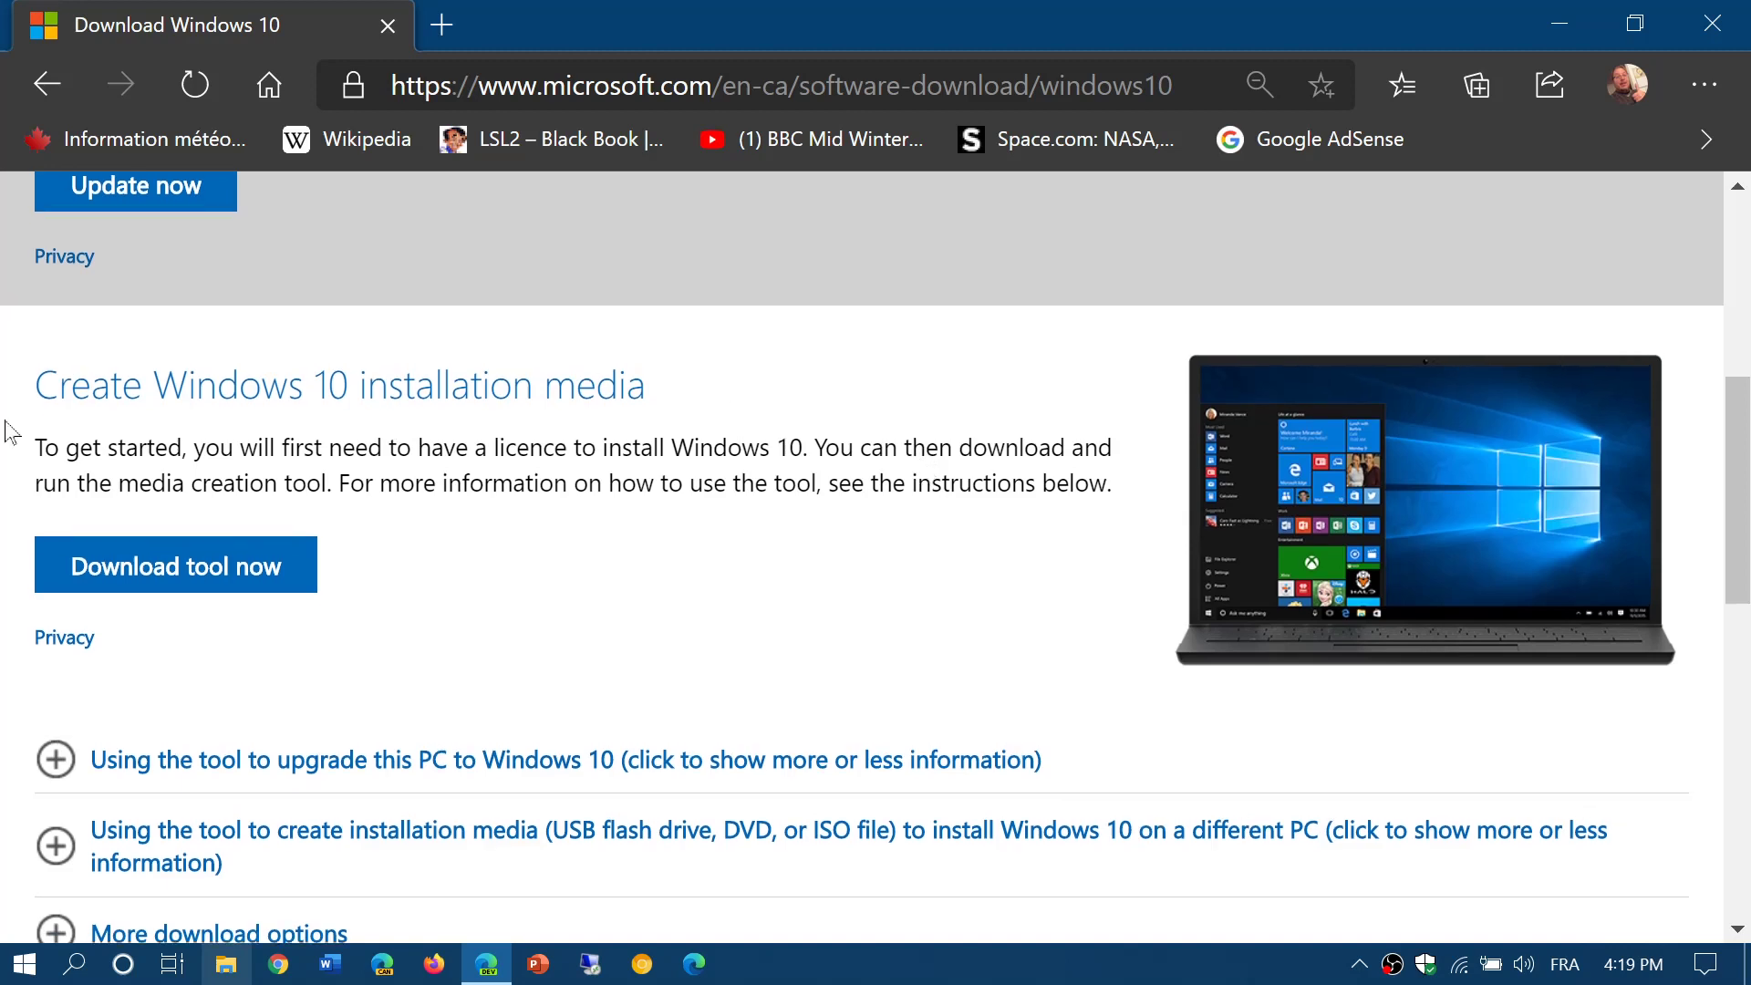
Download MediaCreationTool with Download tool now and run it from the download bar
left_click(233, 568)
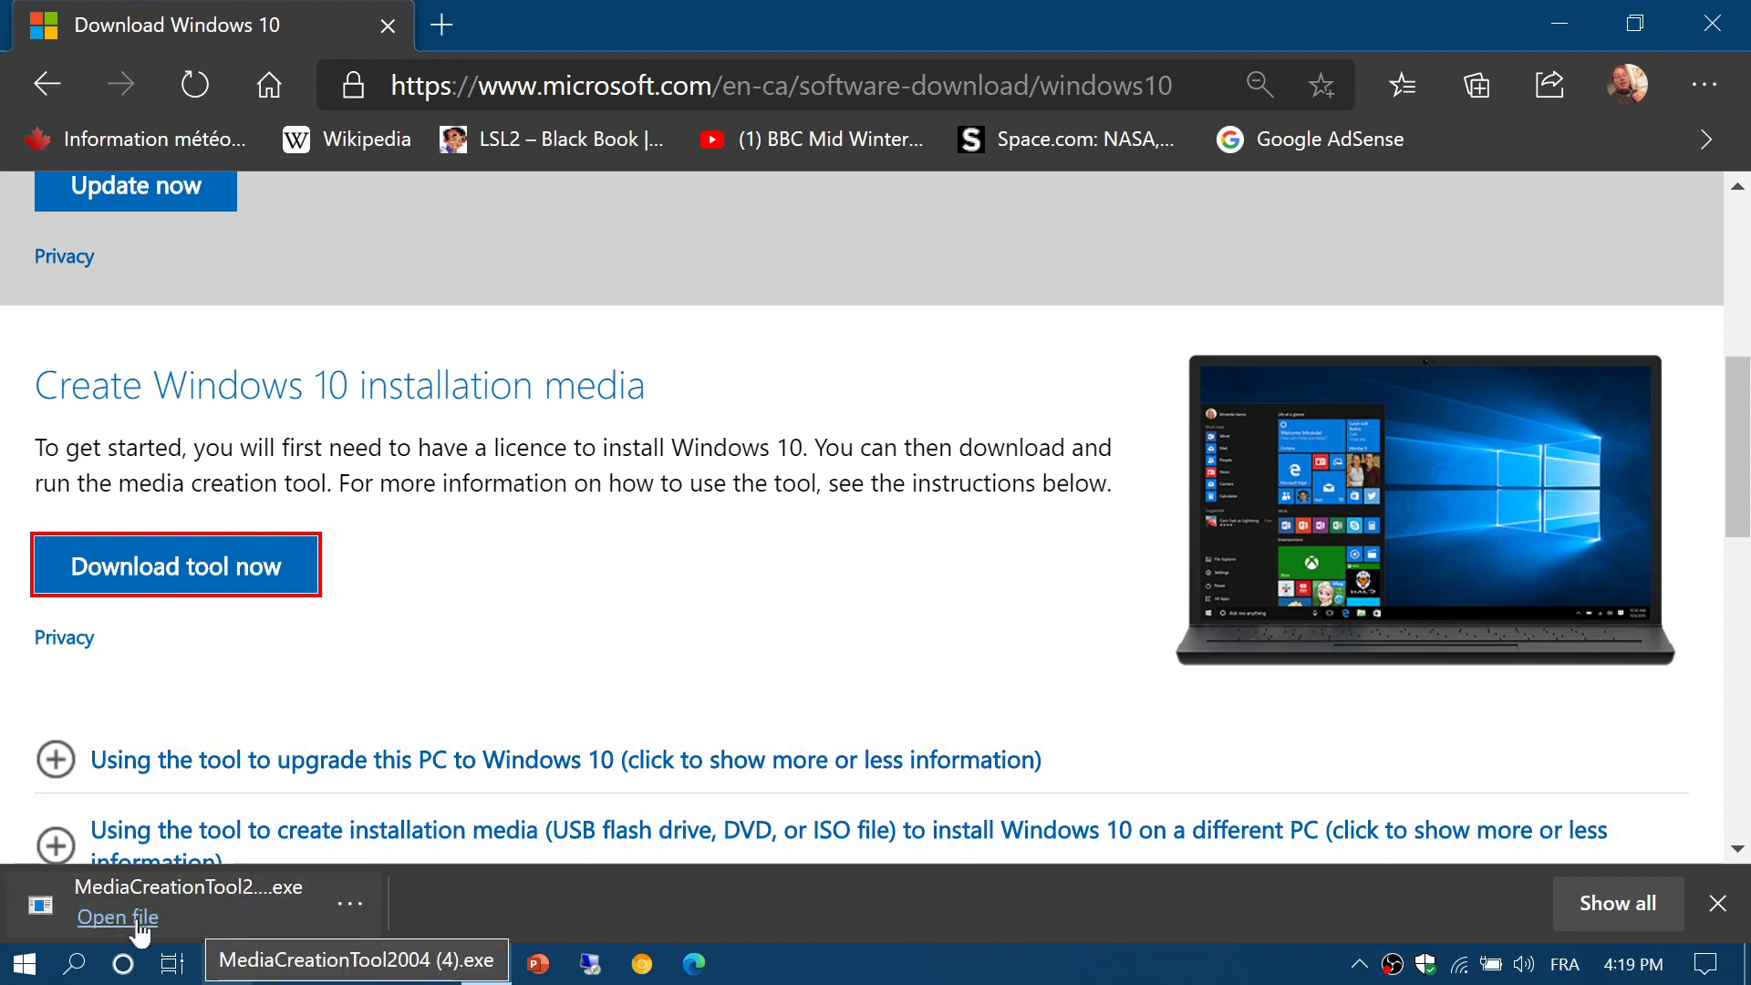
left_click(140, 921)
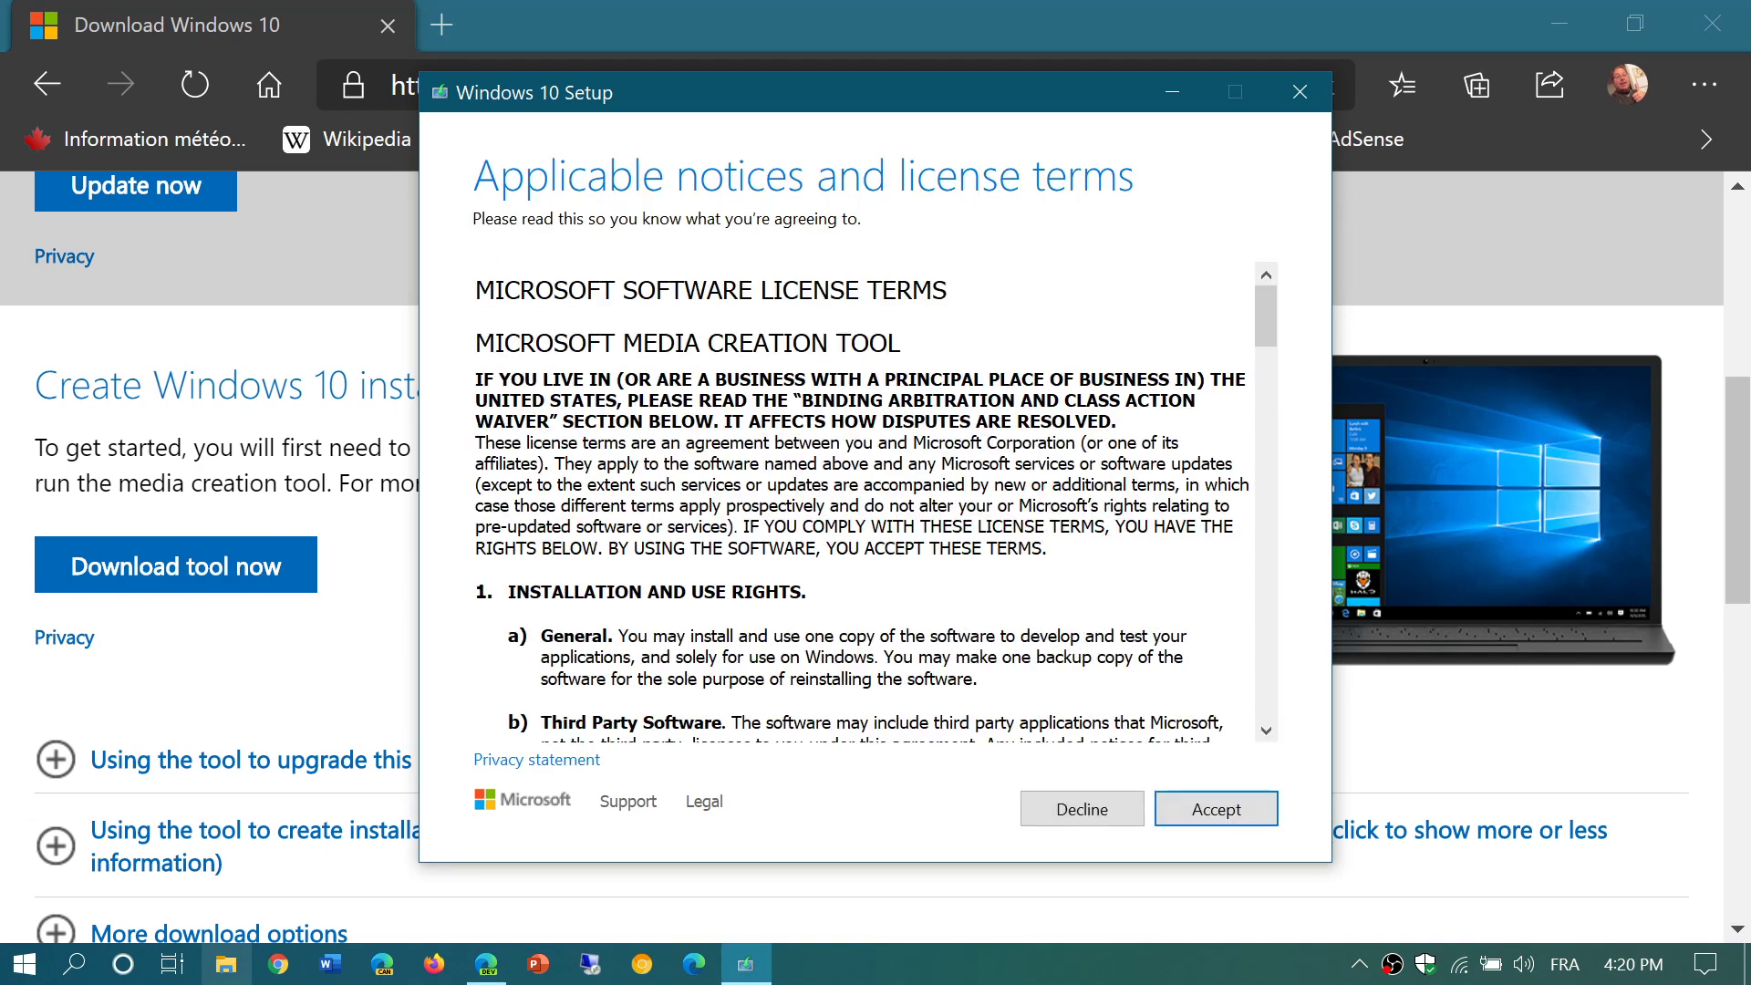
Accept the license terms and choose Create installation media for another PC
left_click(1216, 809)
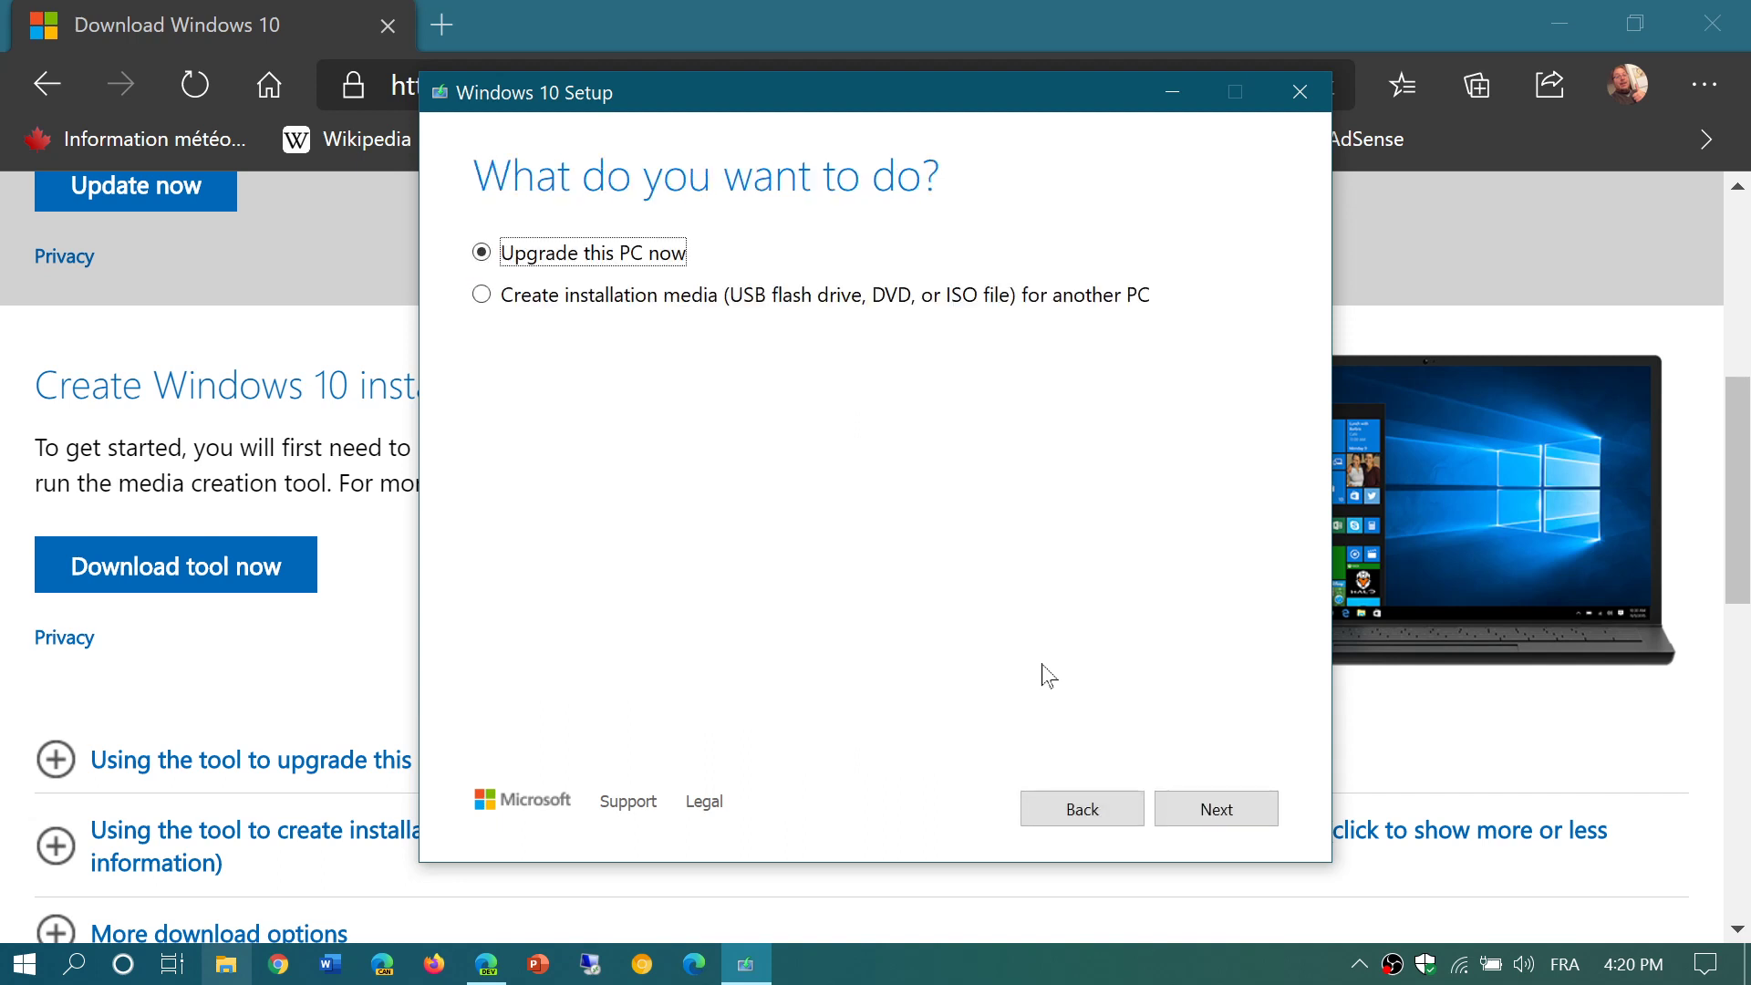
left_click(482, 294)
left_click(1182, 816)
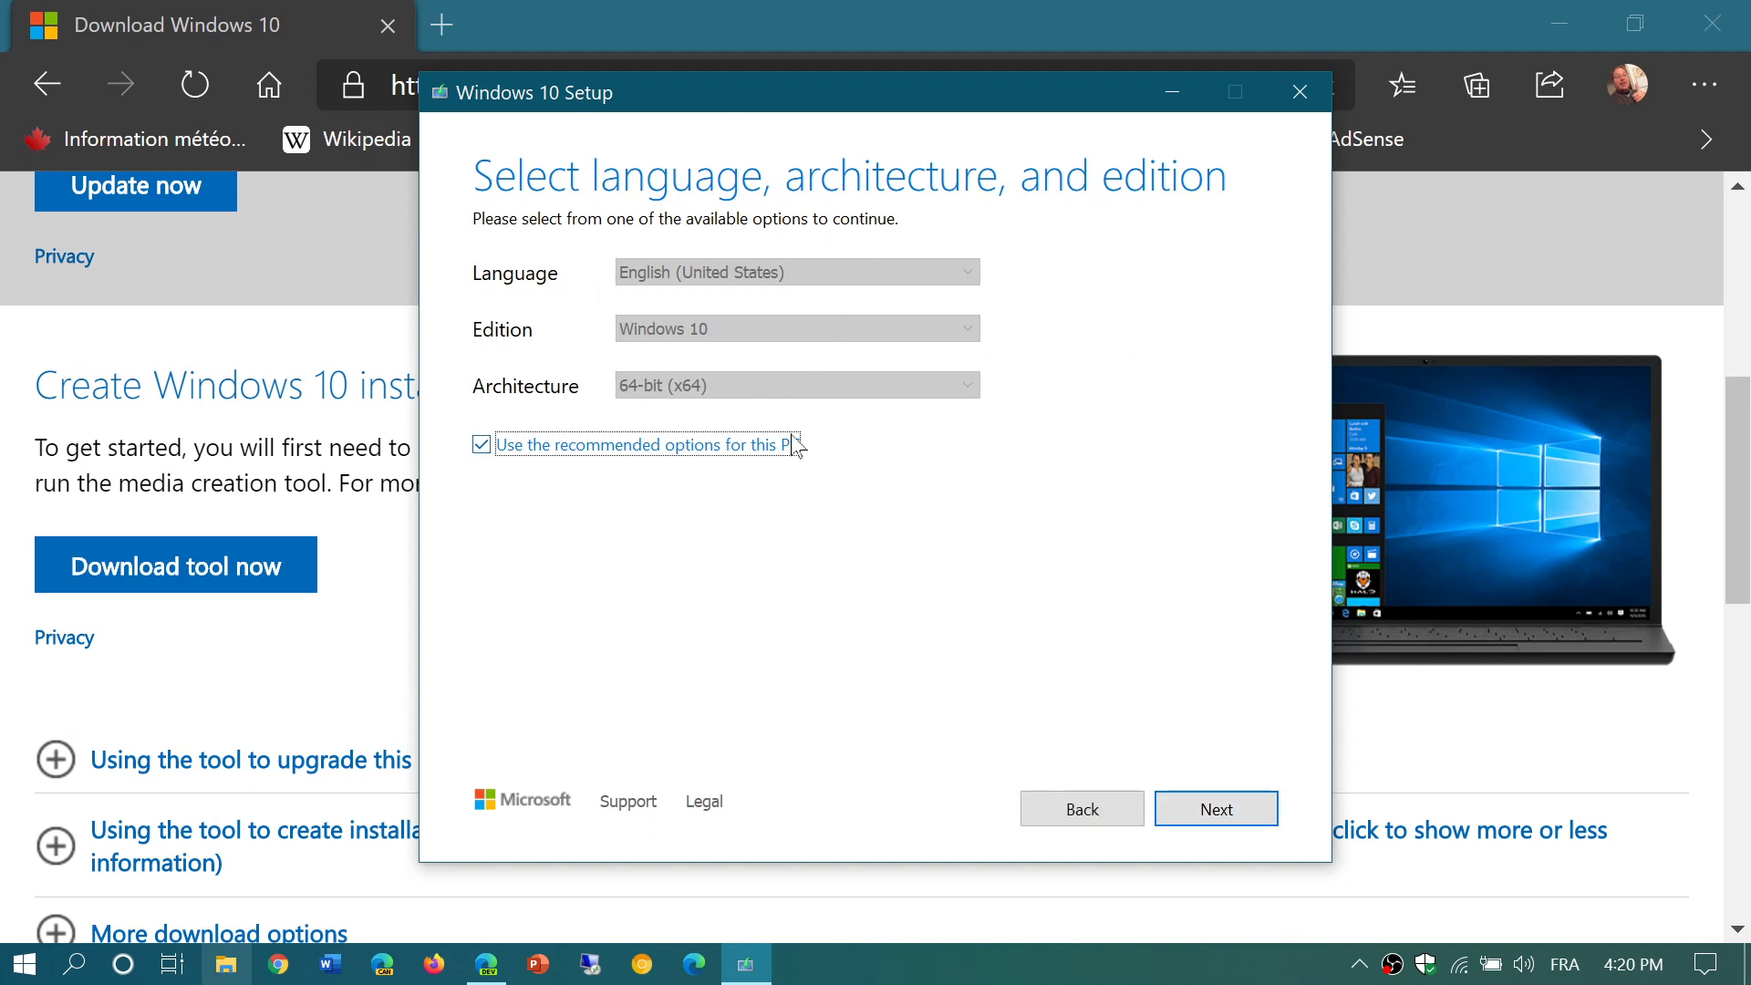
Turn off recommended options and confirm English (United States), Windows 10, 64-bit (x64)
left_click(493, 448)
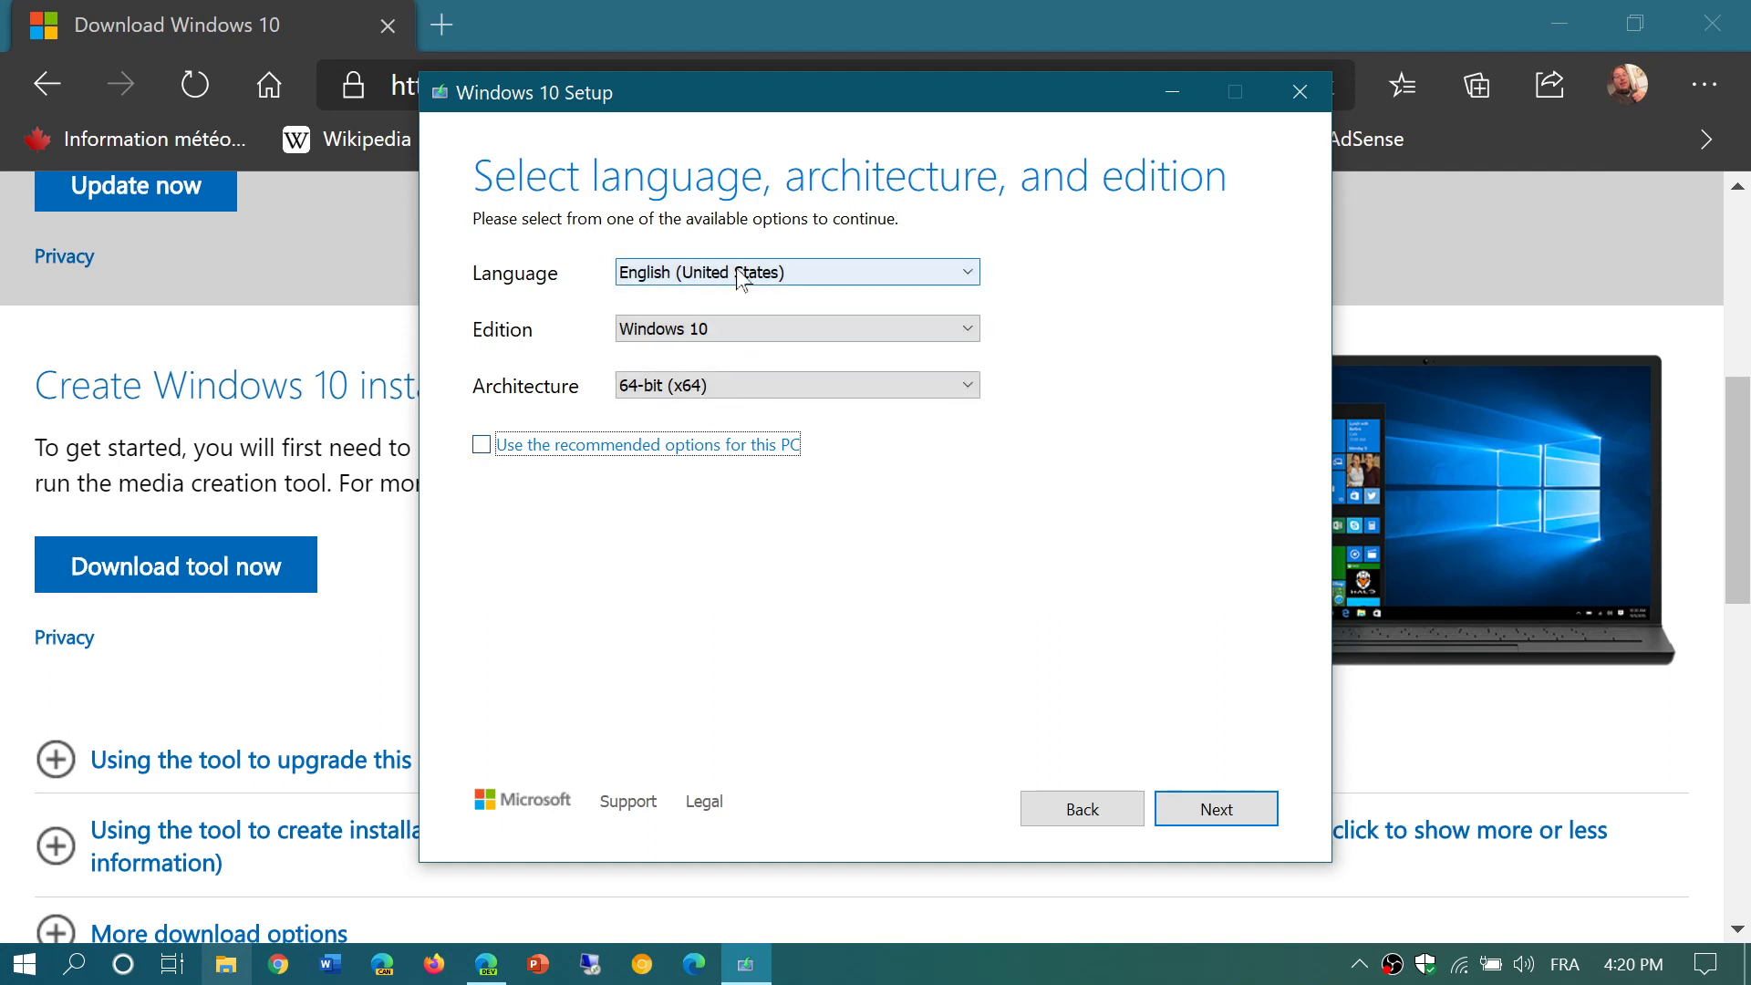
left_click(844, 337)
left_click(845, 338)
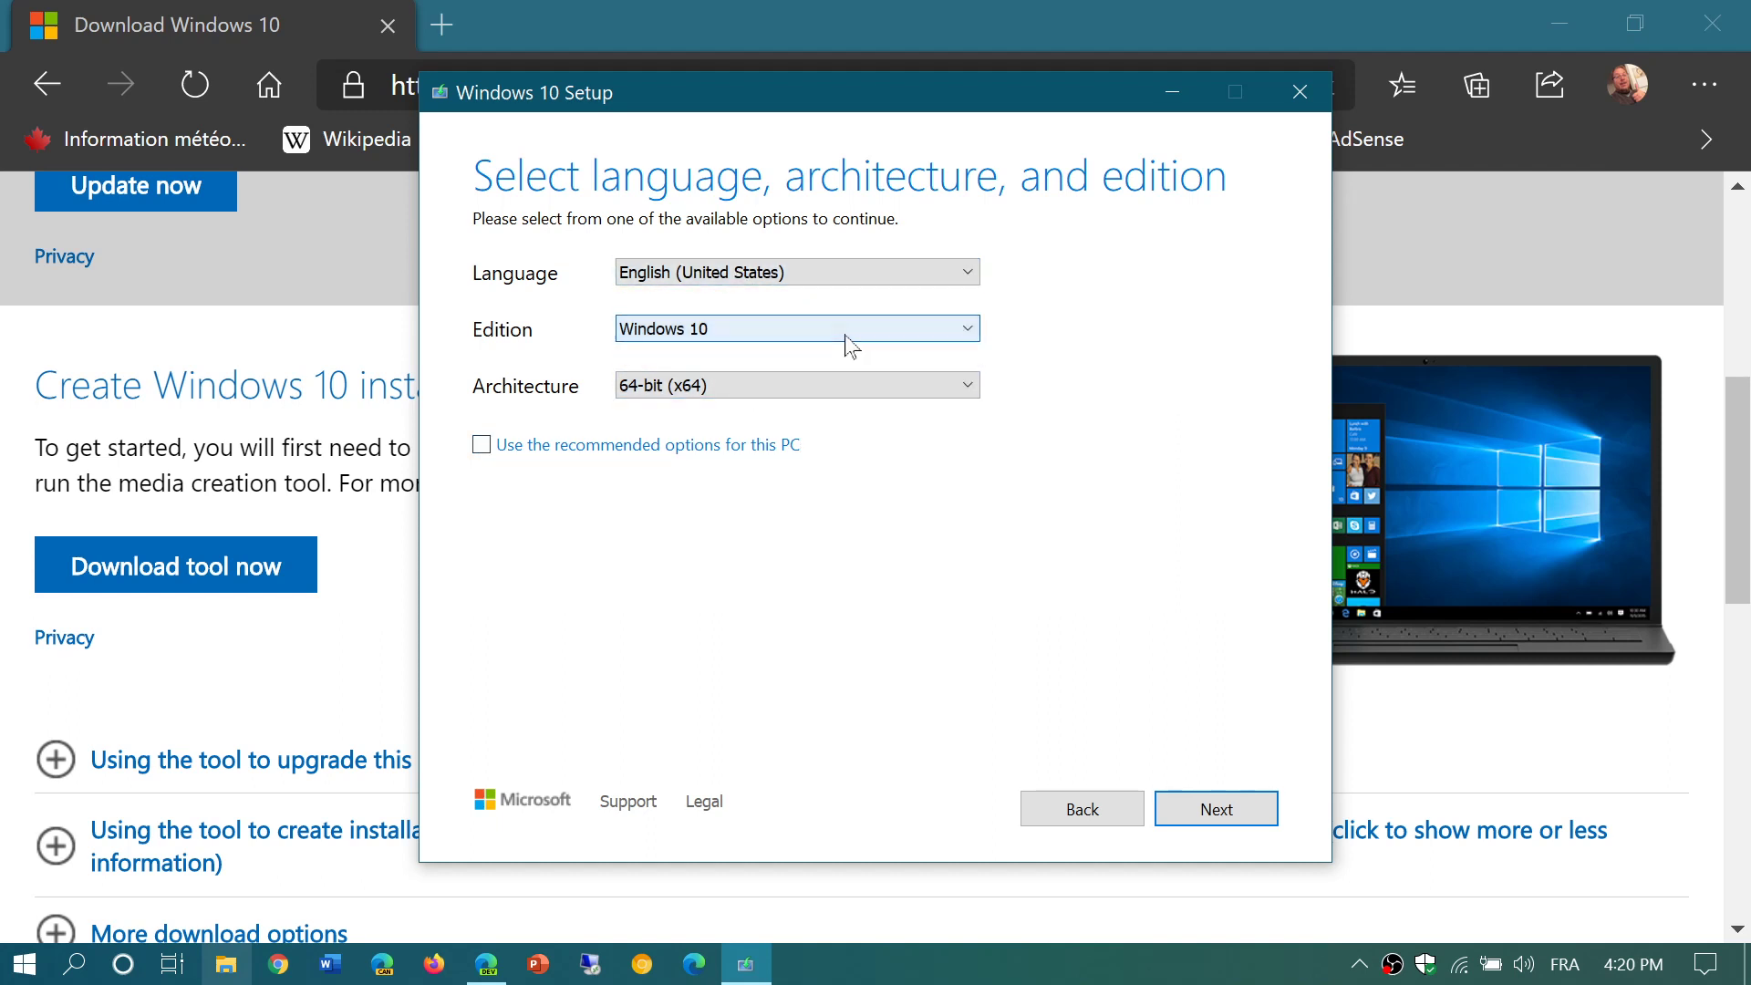
left_click(858, 389)
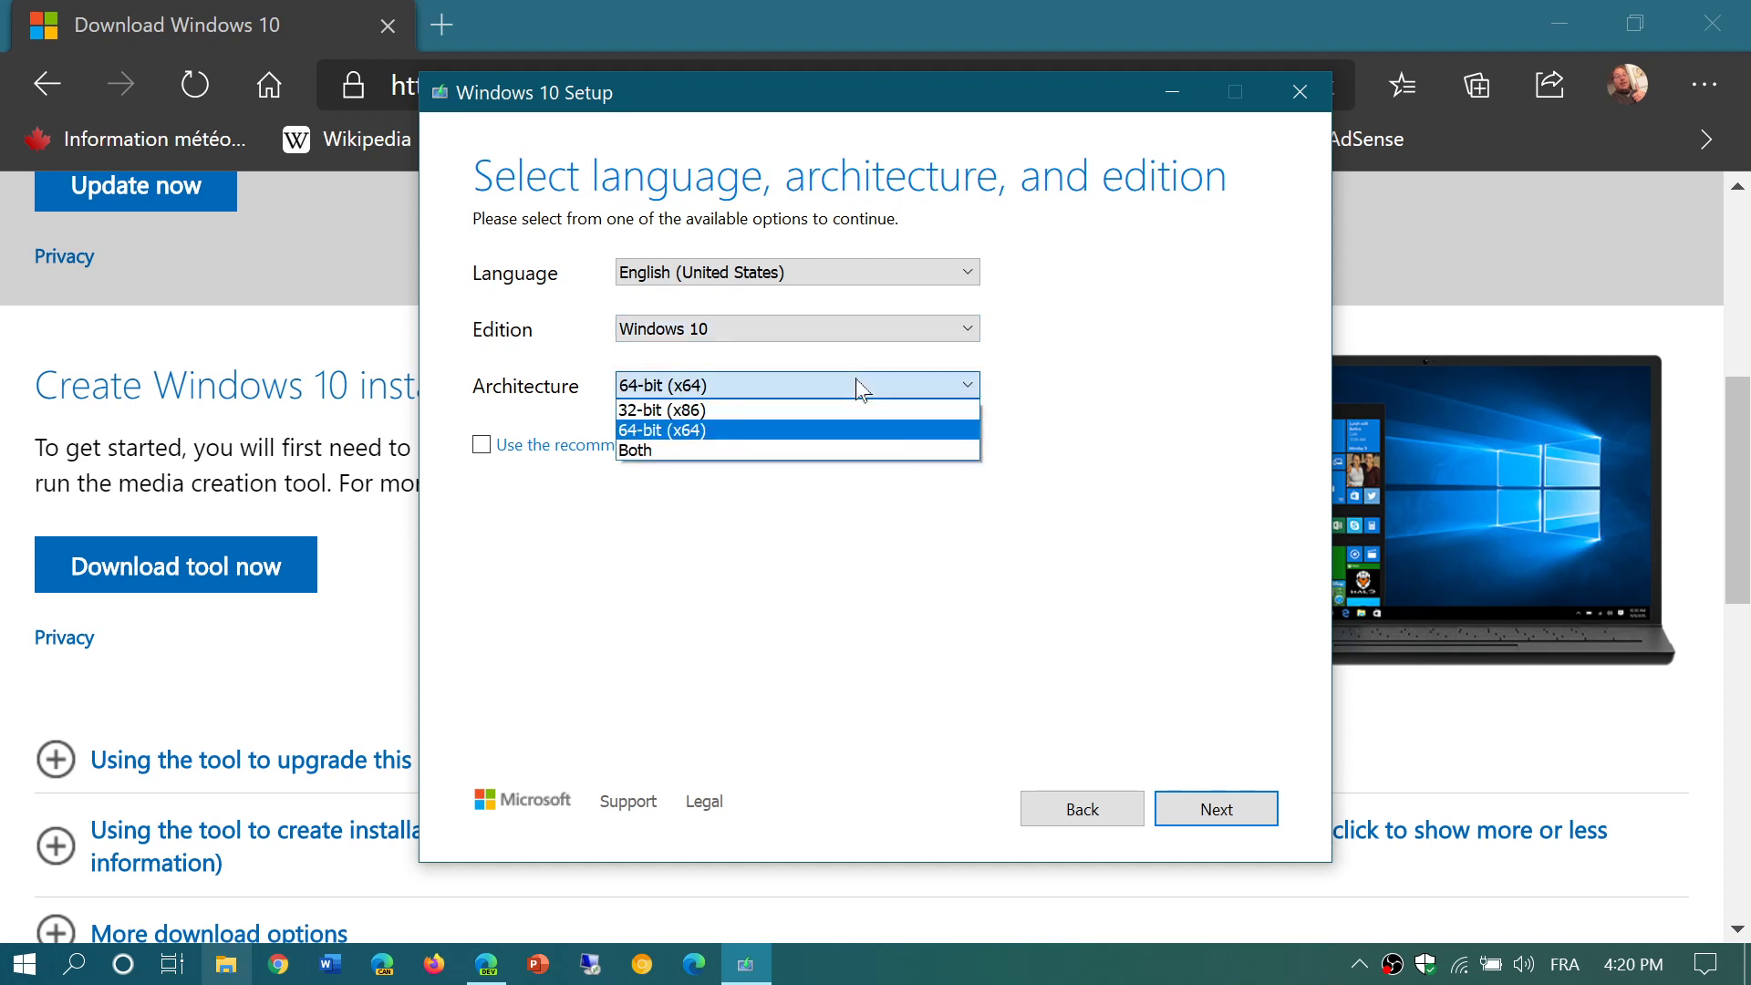
left_click(1169, 540)
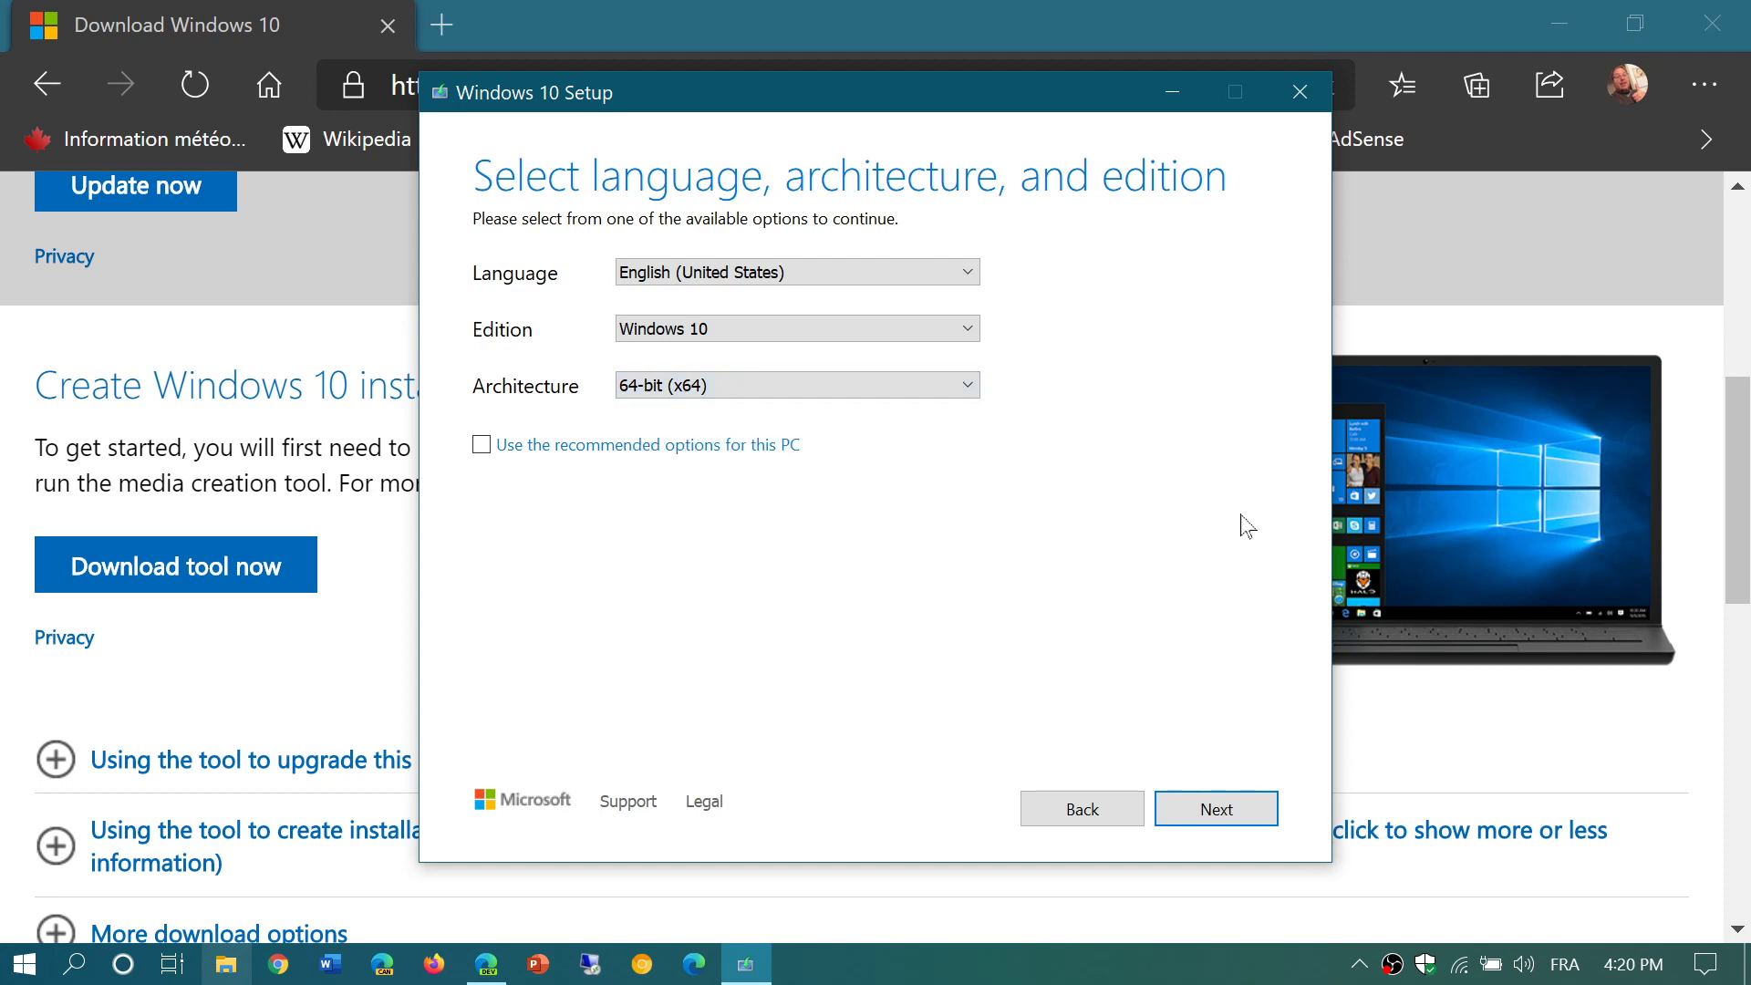
left_click(1247, 820)
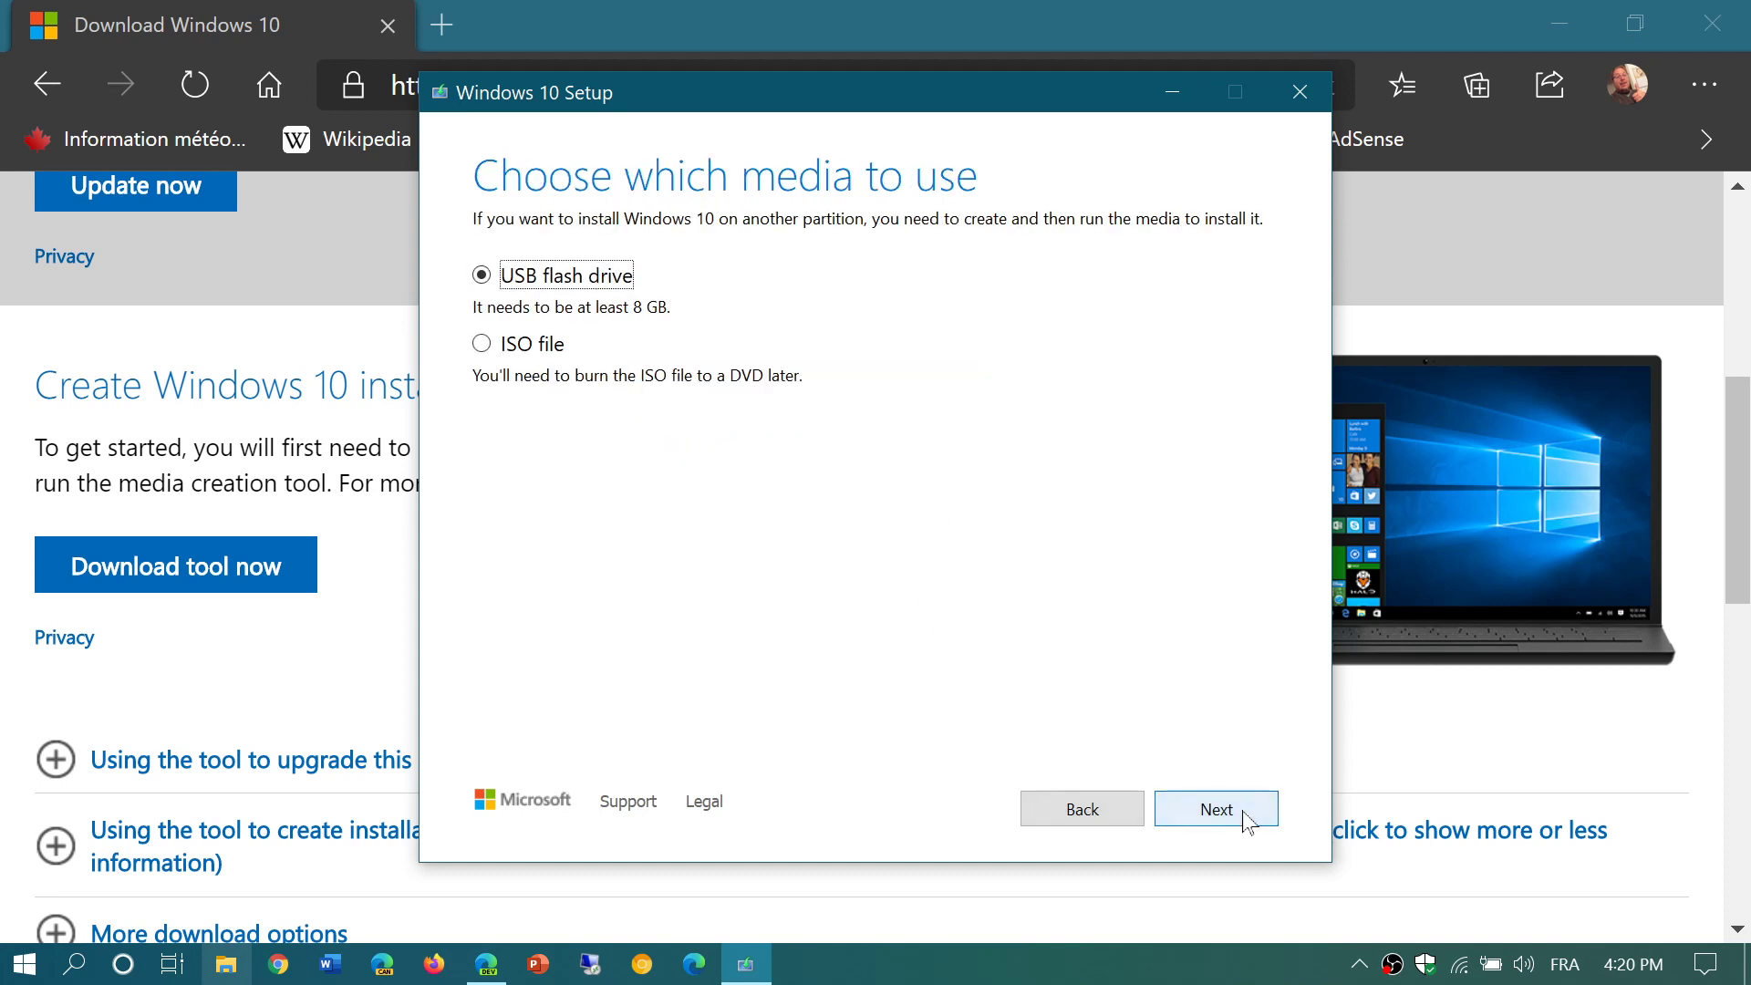
Choose ISO file as the media and continue to the Select a path dialog
left_click(491, 344)
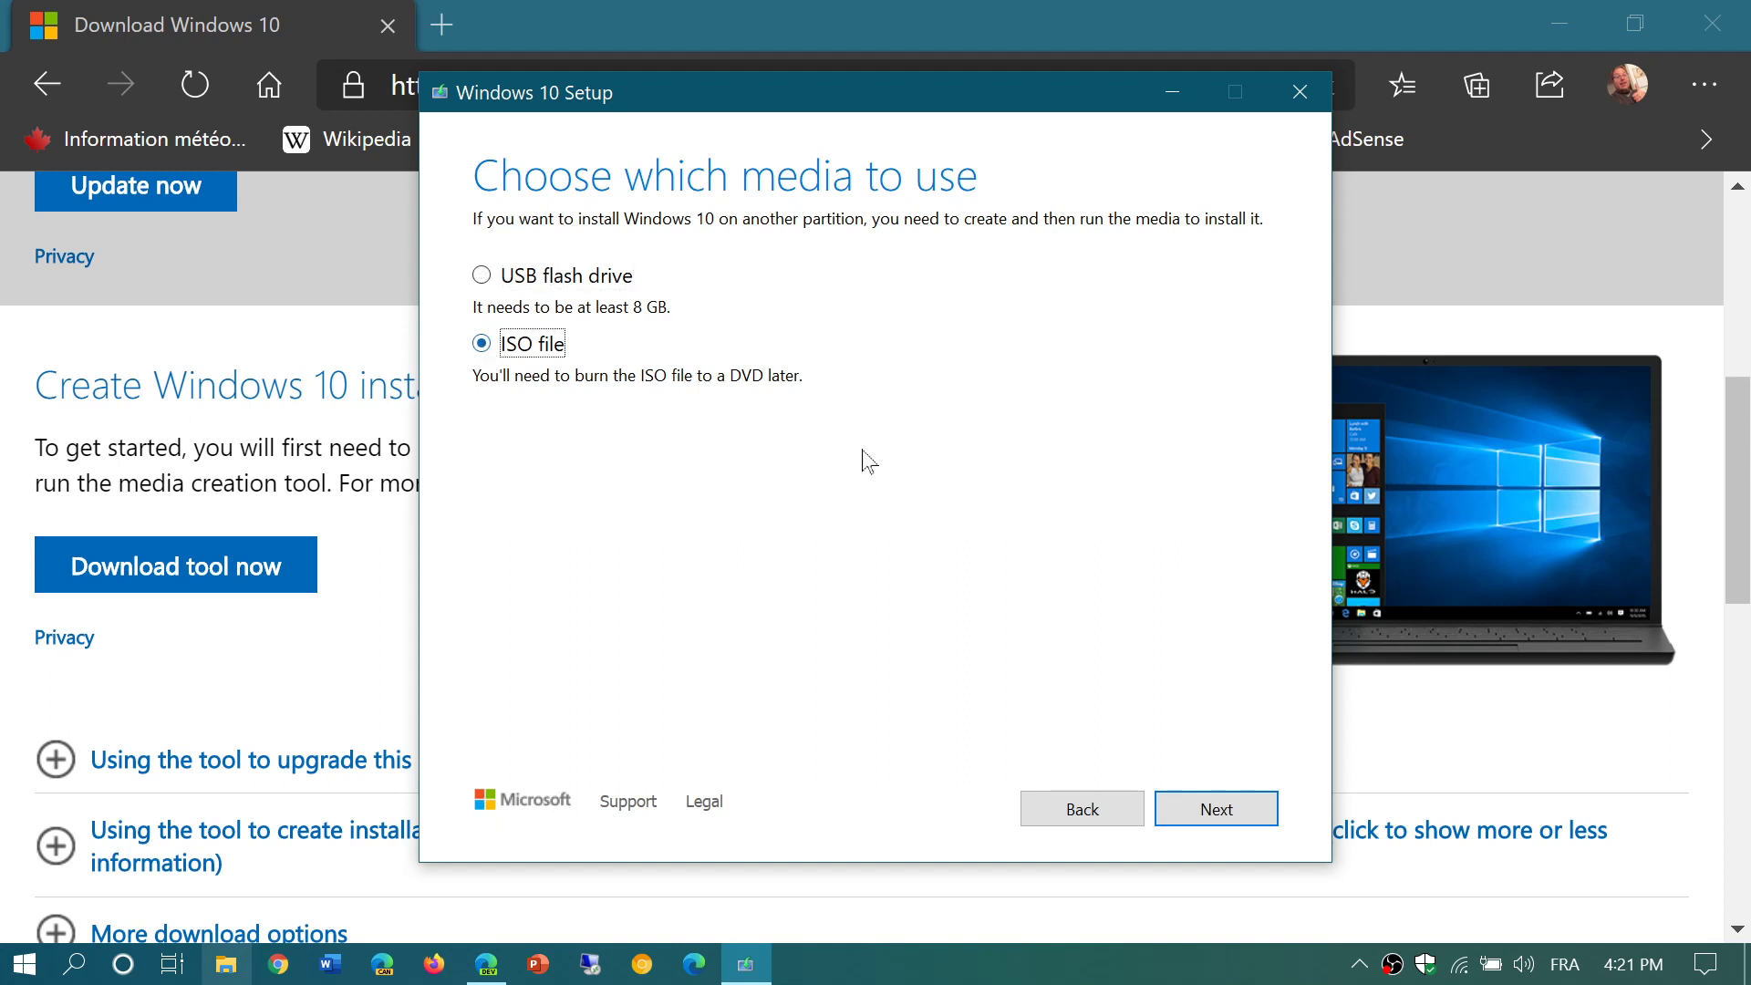
left_click(1227, 808)
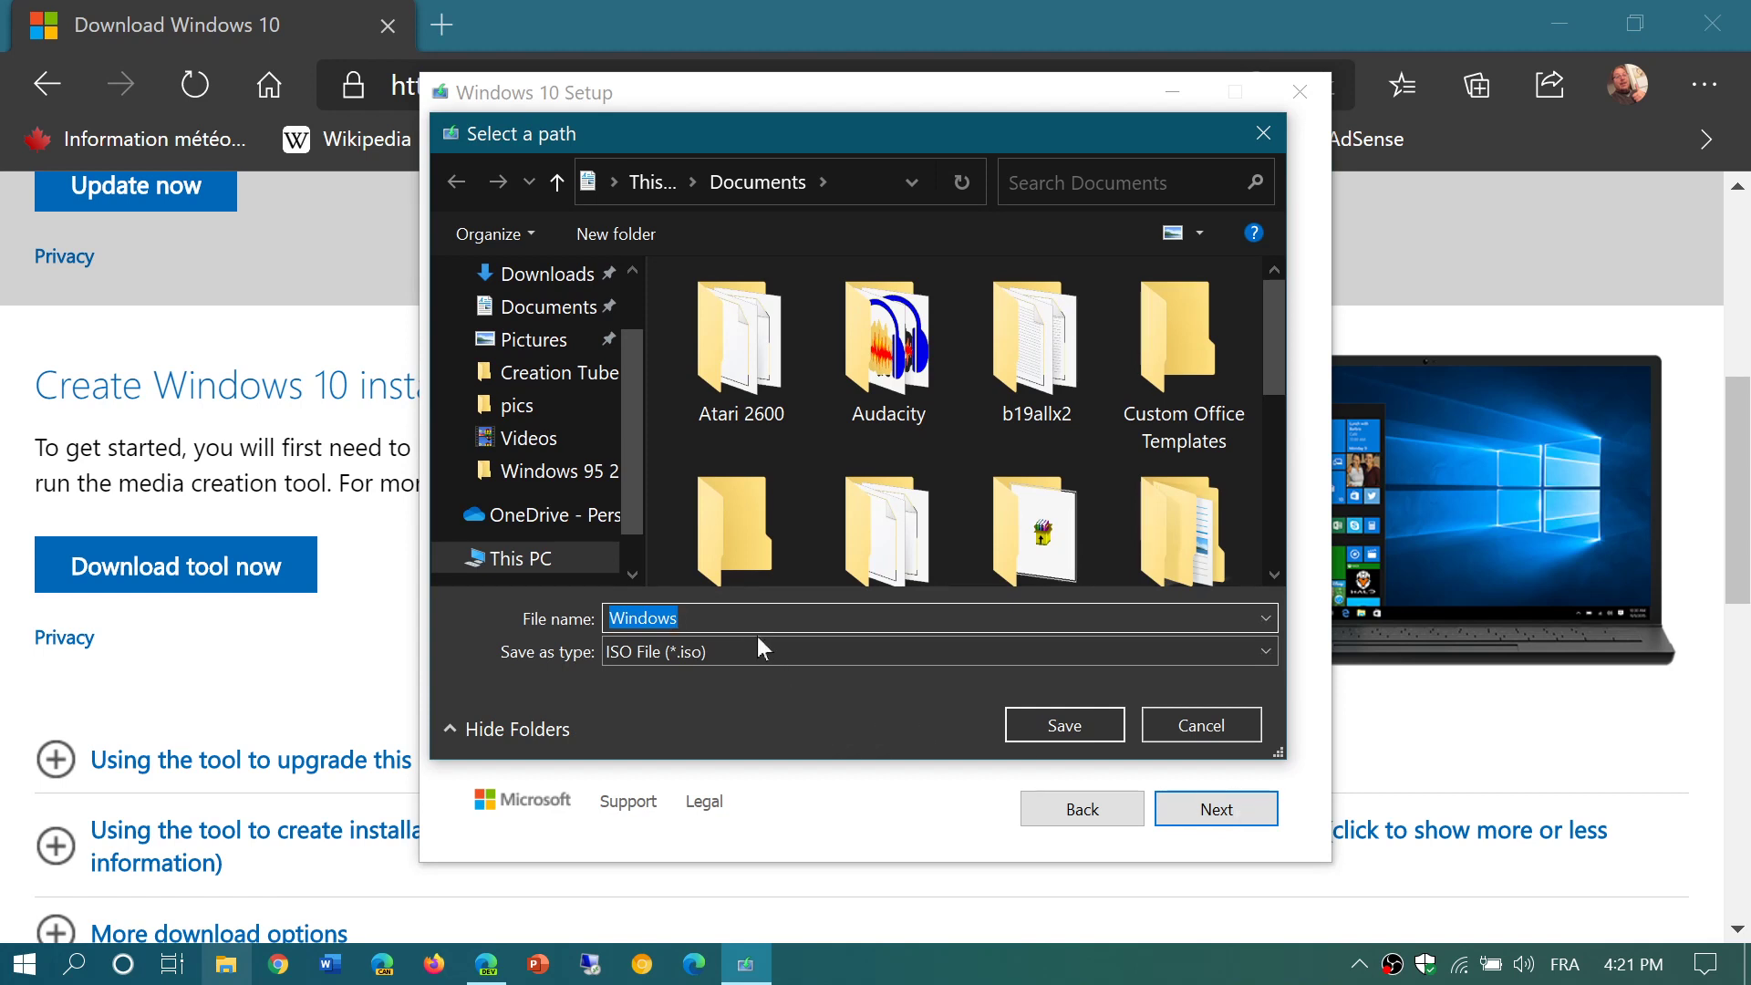
Append '10 build 450' to the ISO file name, cancel the save, and quit Setup
key("End")
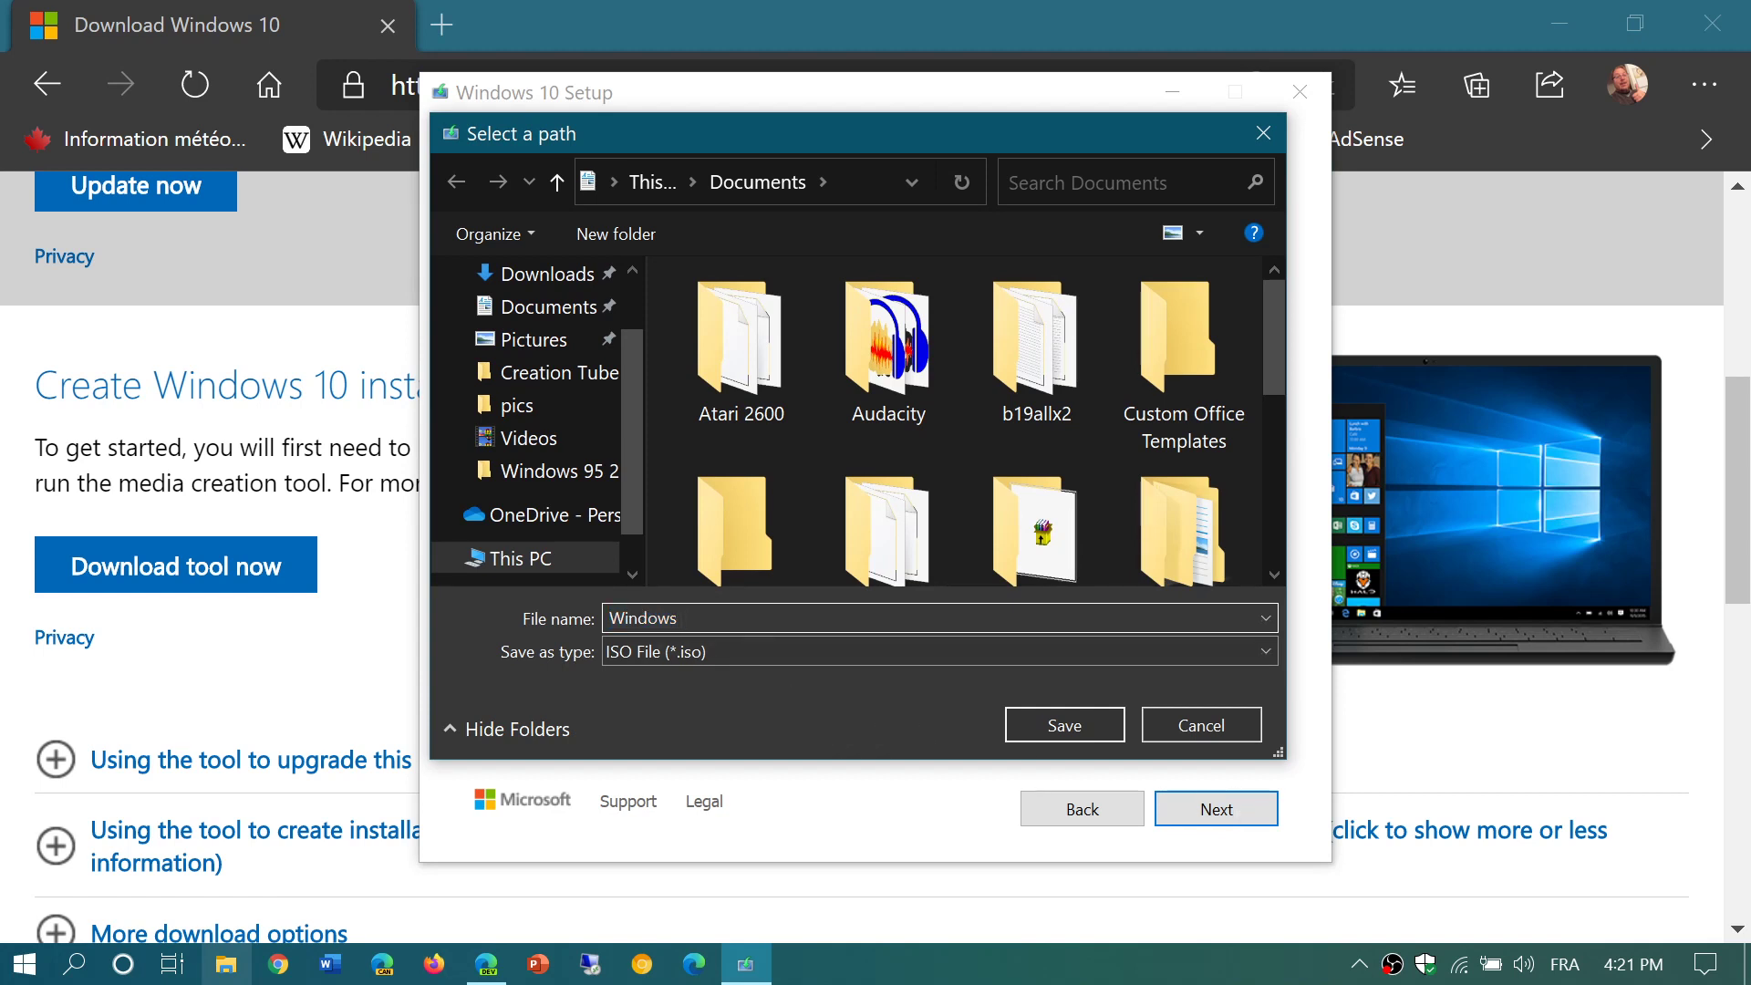
type("10 ")
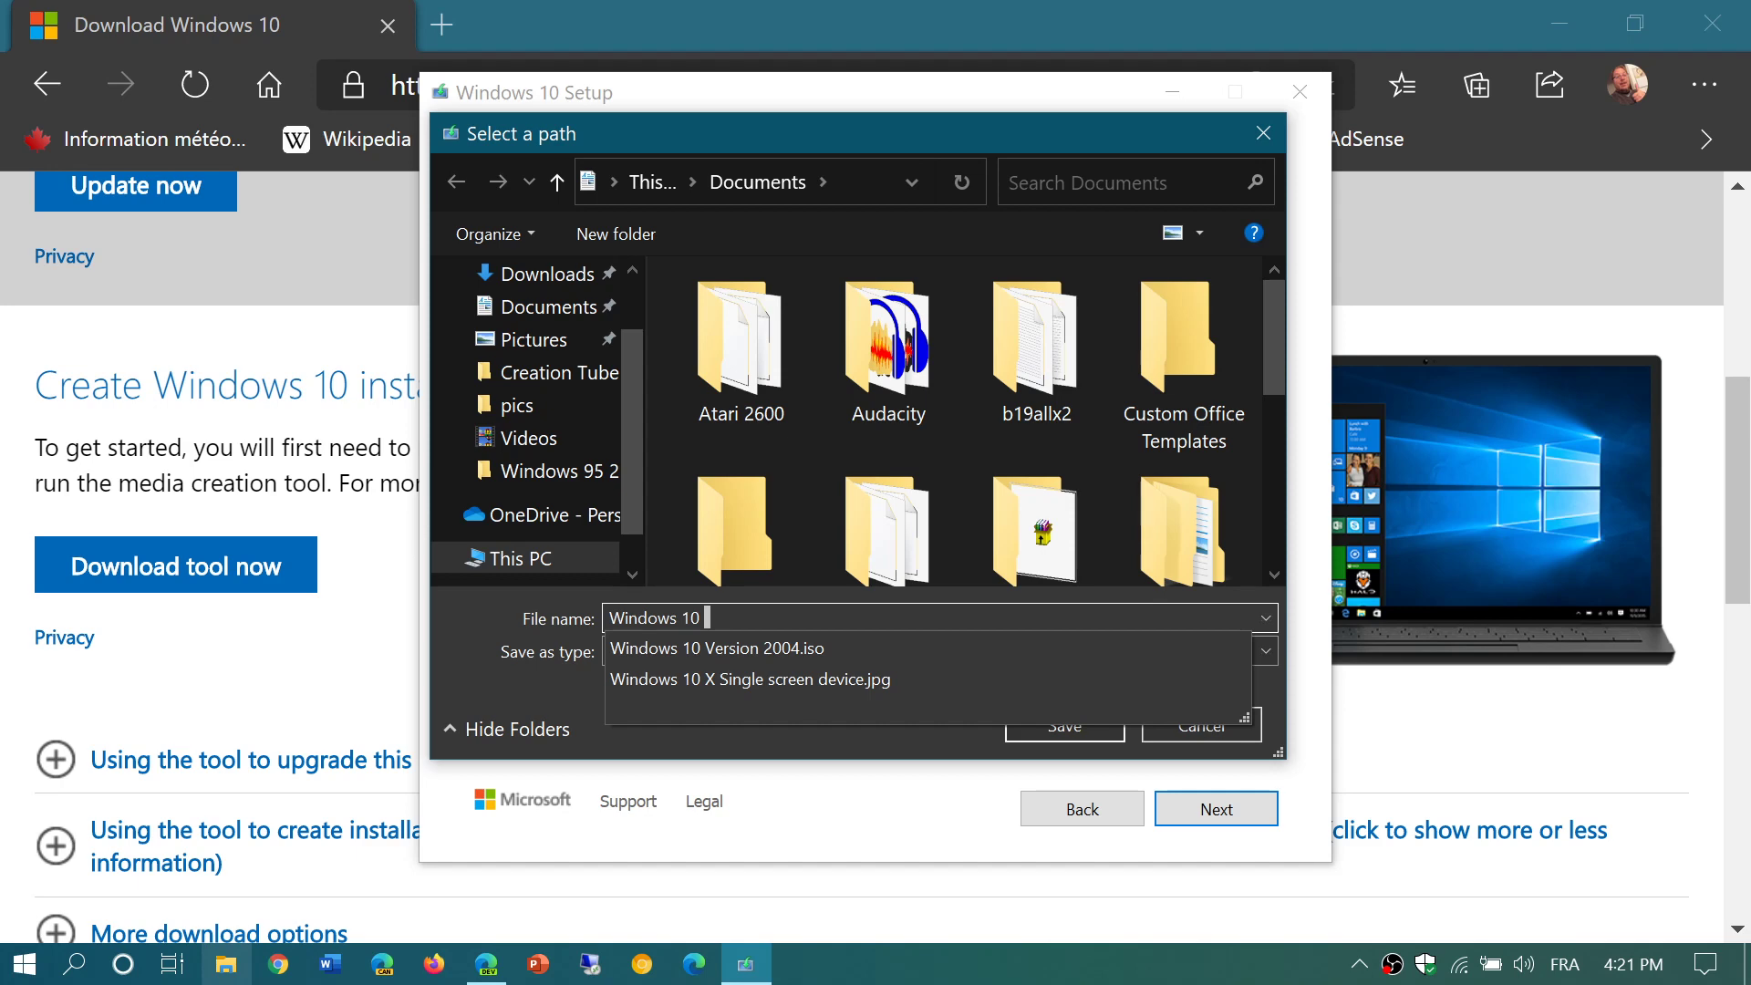
type("build 450")
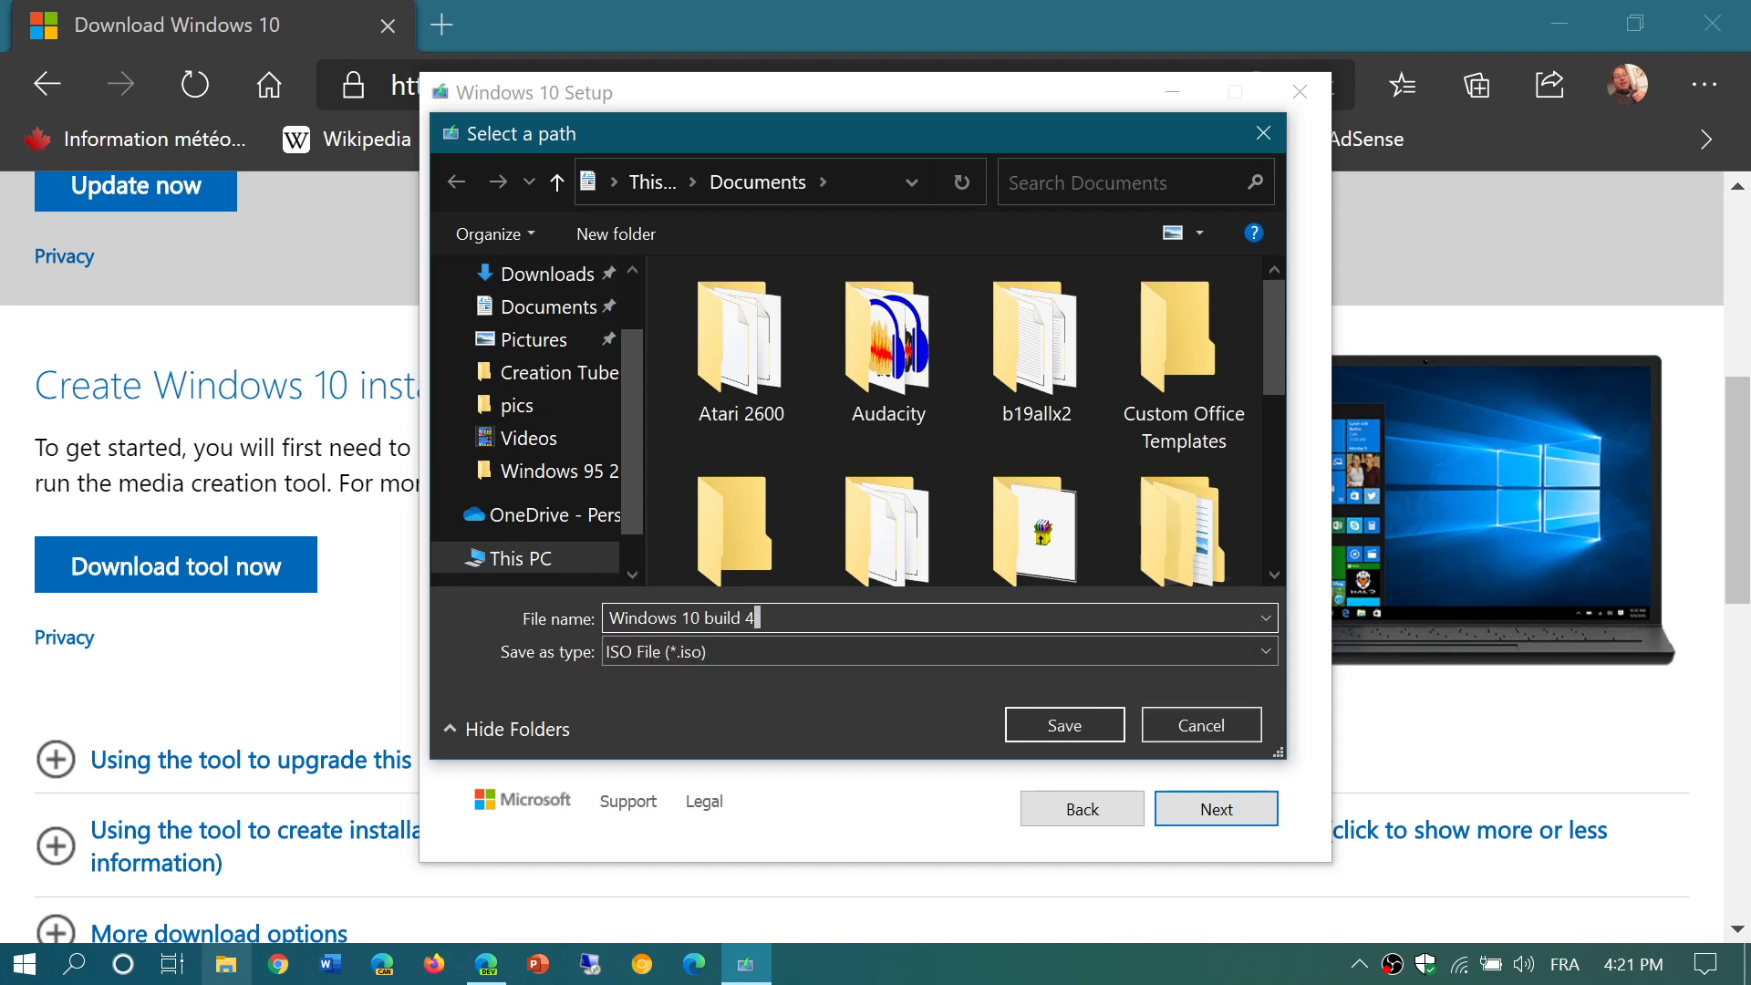
left_click(1233, 730)
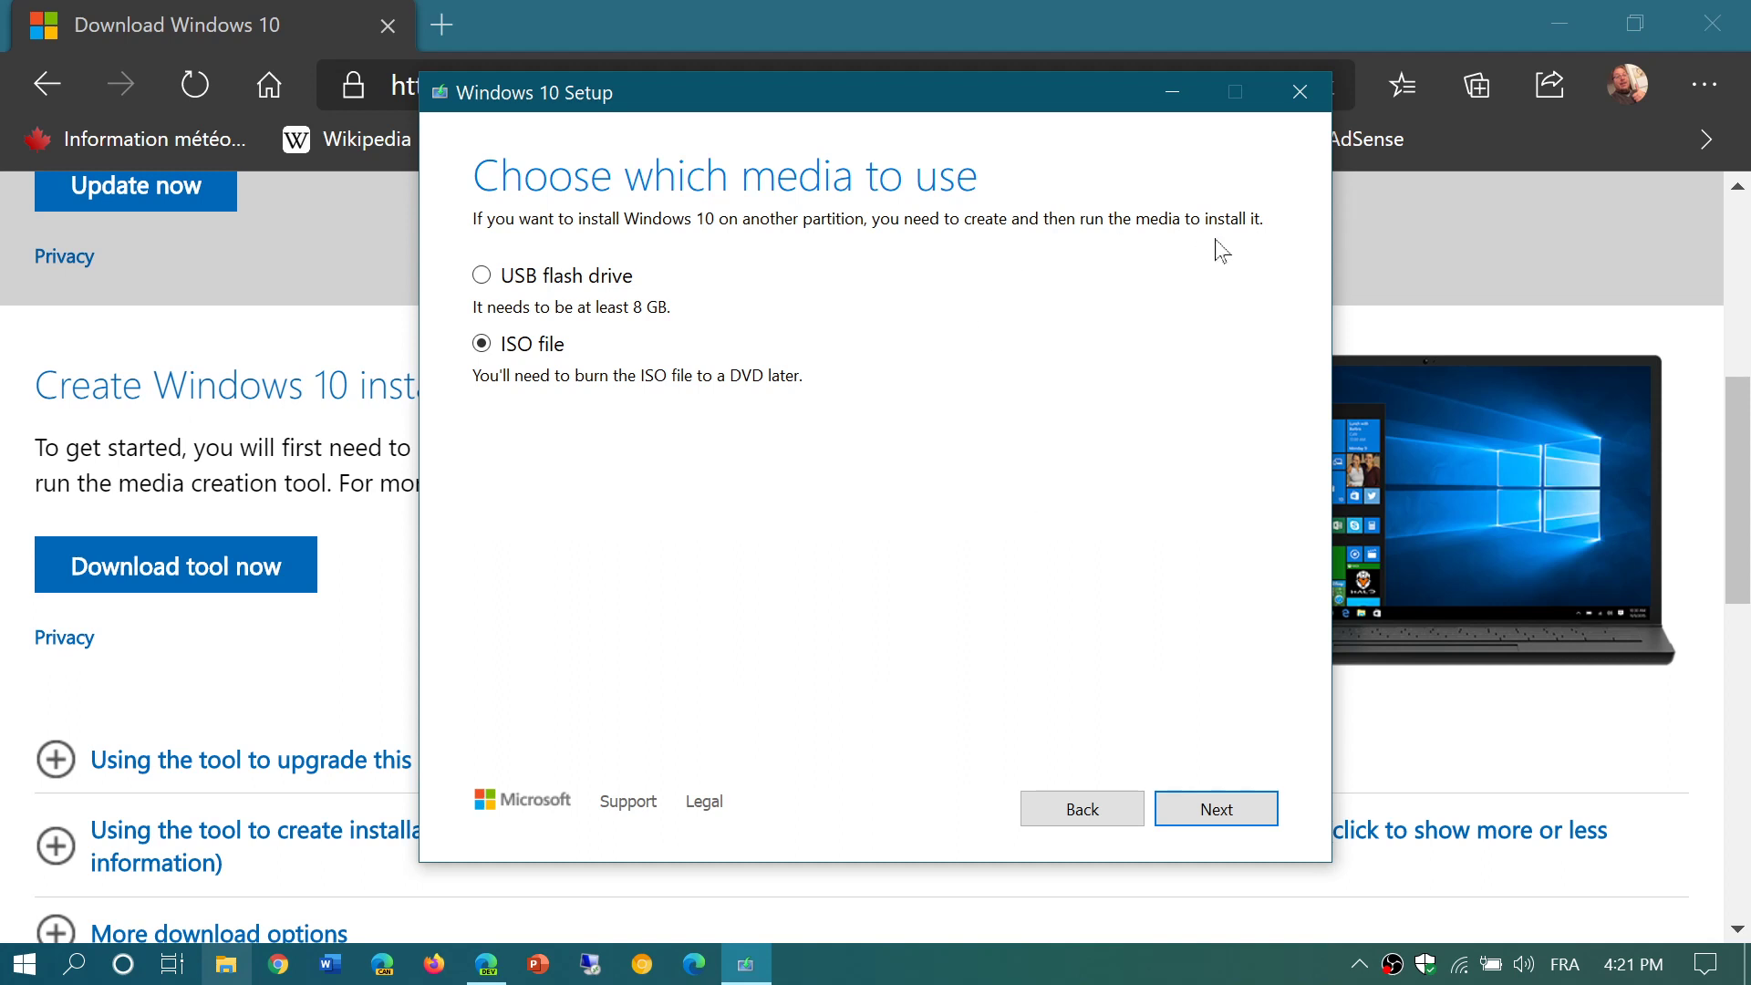
left_click(1300, 95)
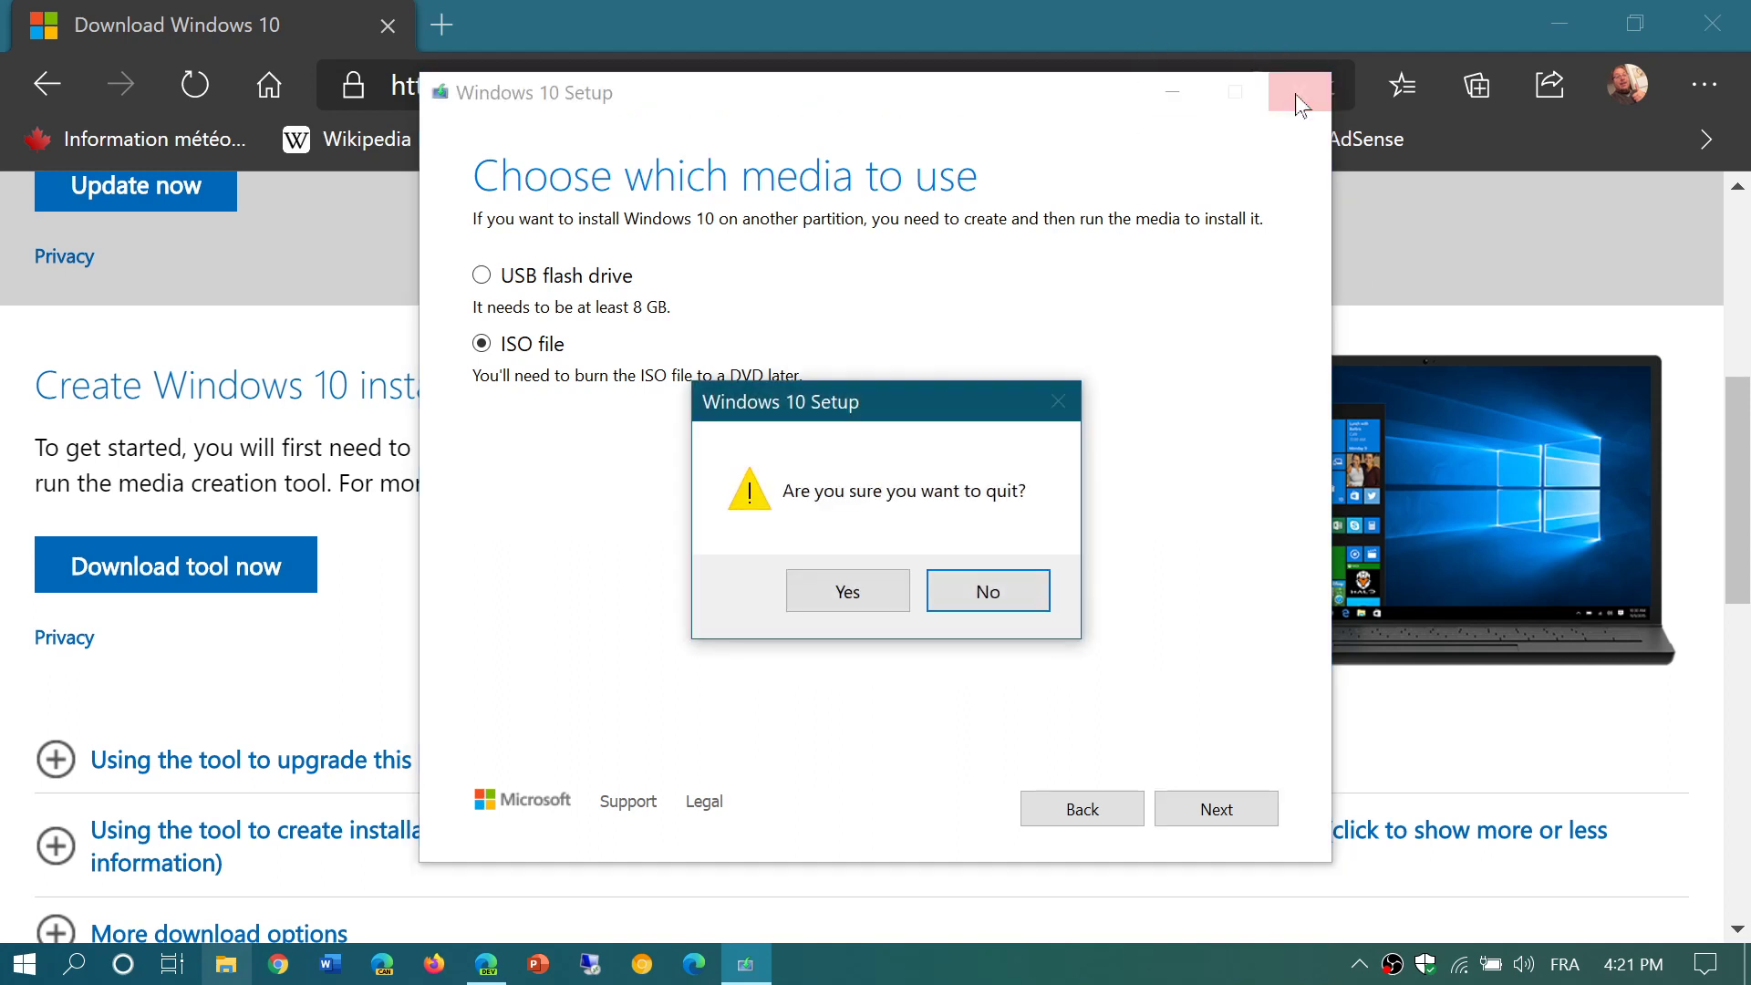
left_click(852, 588)
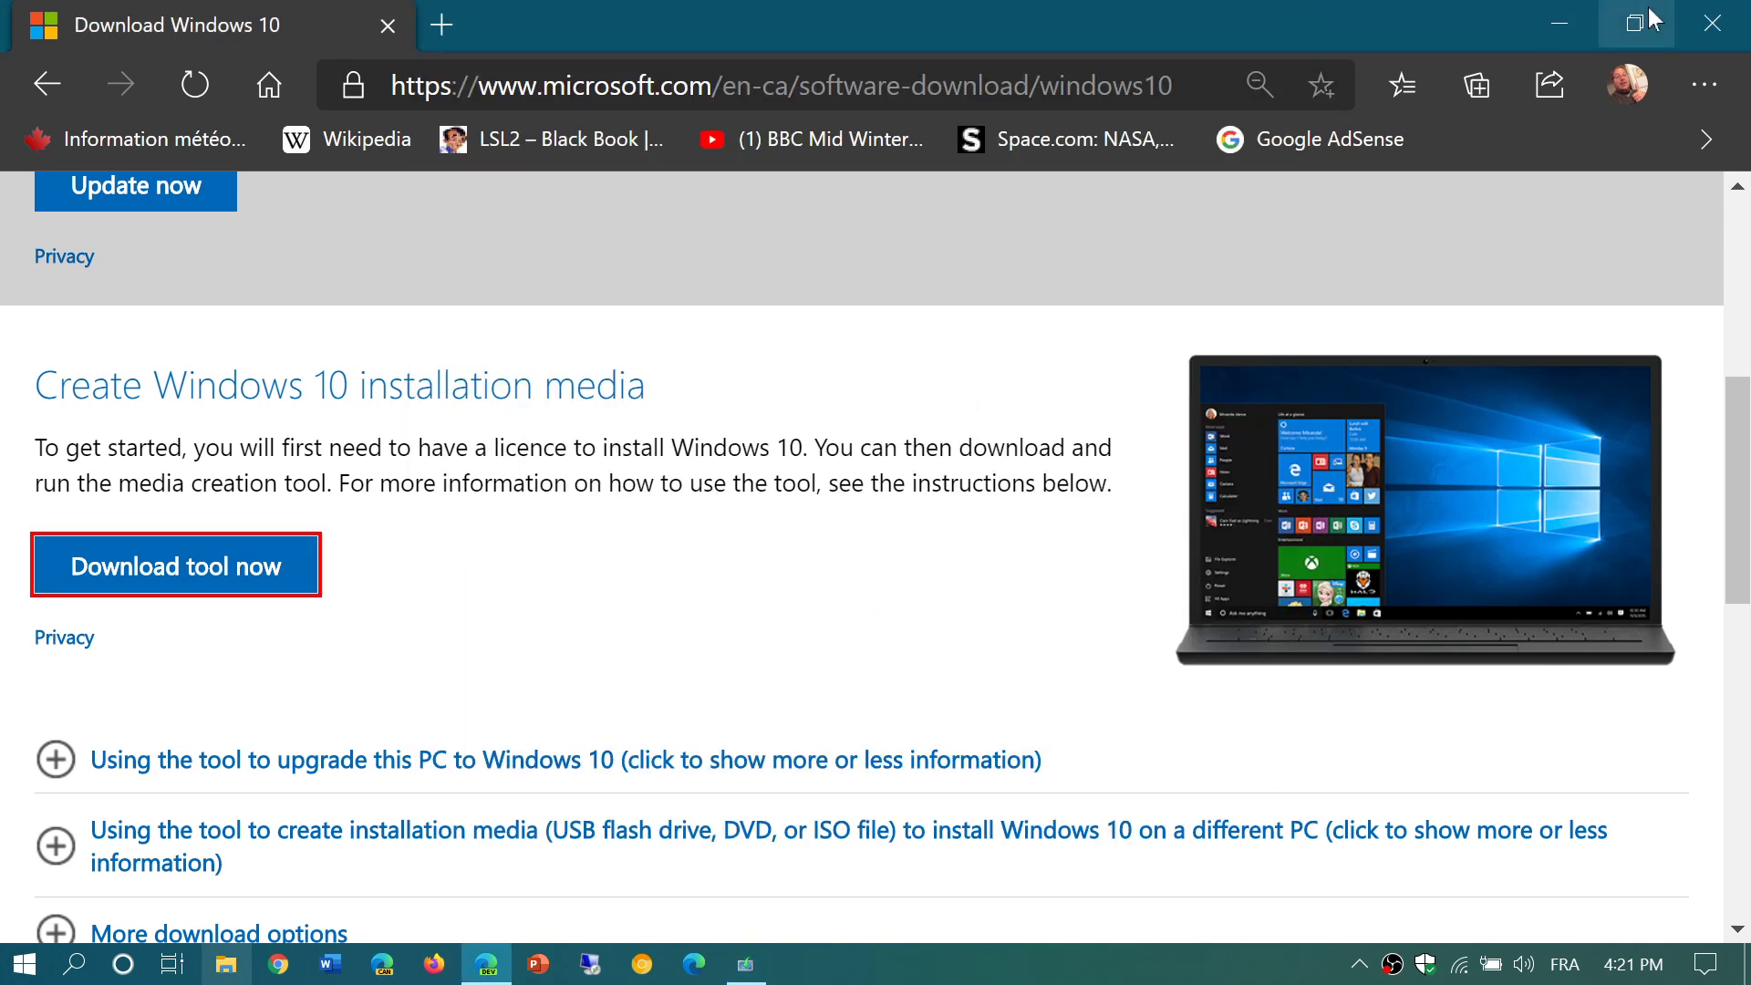
Copy the Download Windows 10 page's web address from the Edge address bar
left_click(908, 92)
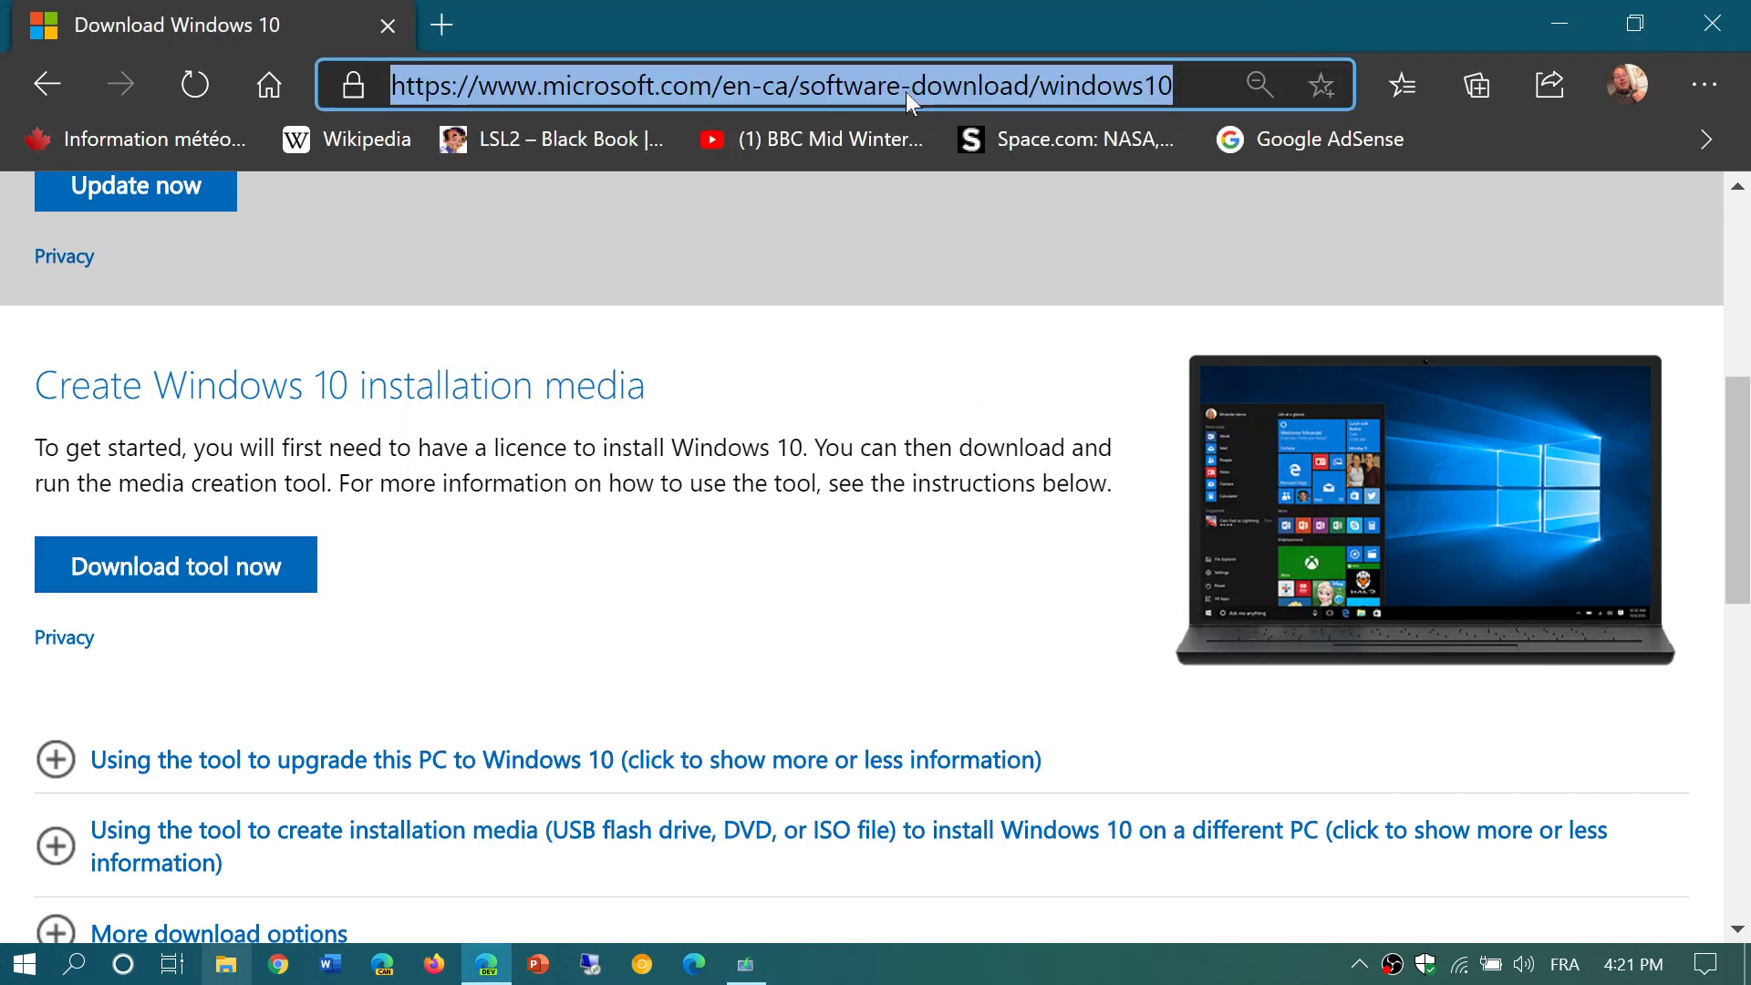
right_click(906, 93)
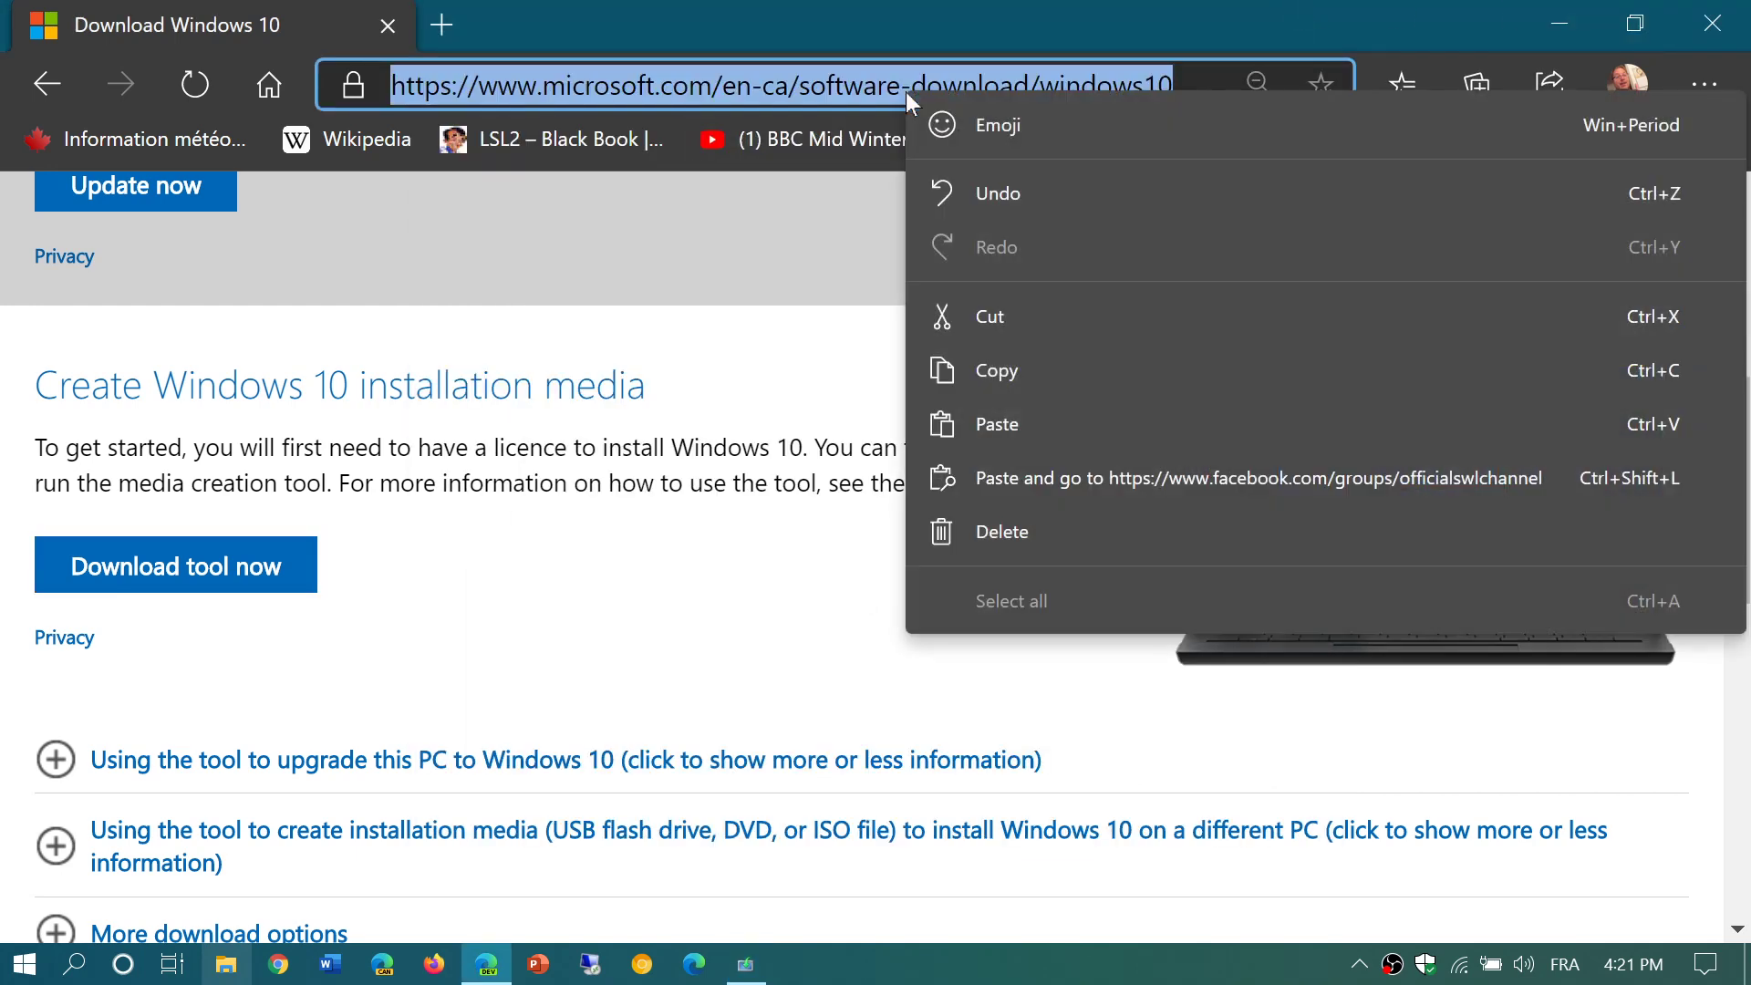
left_click(1040, 369)
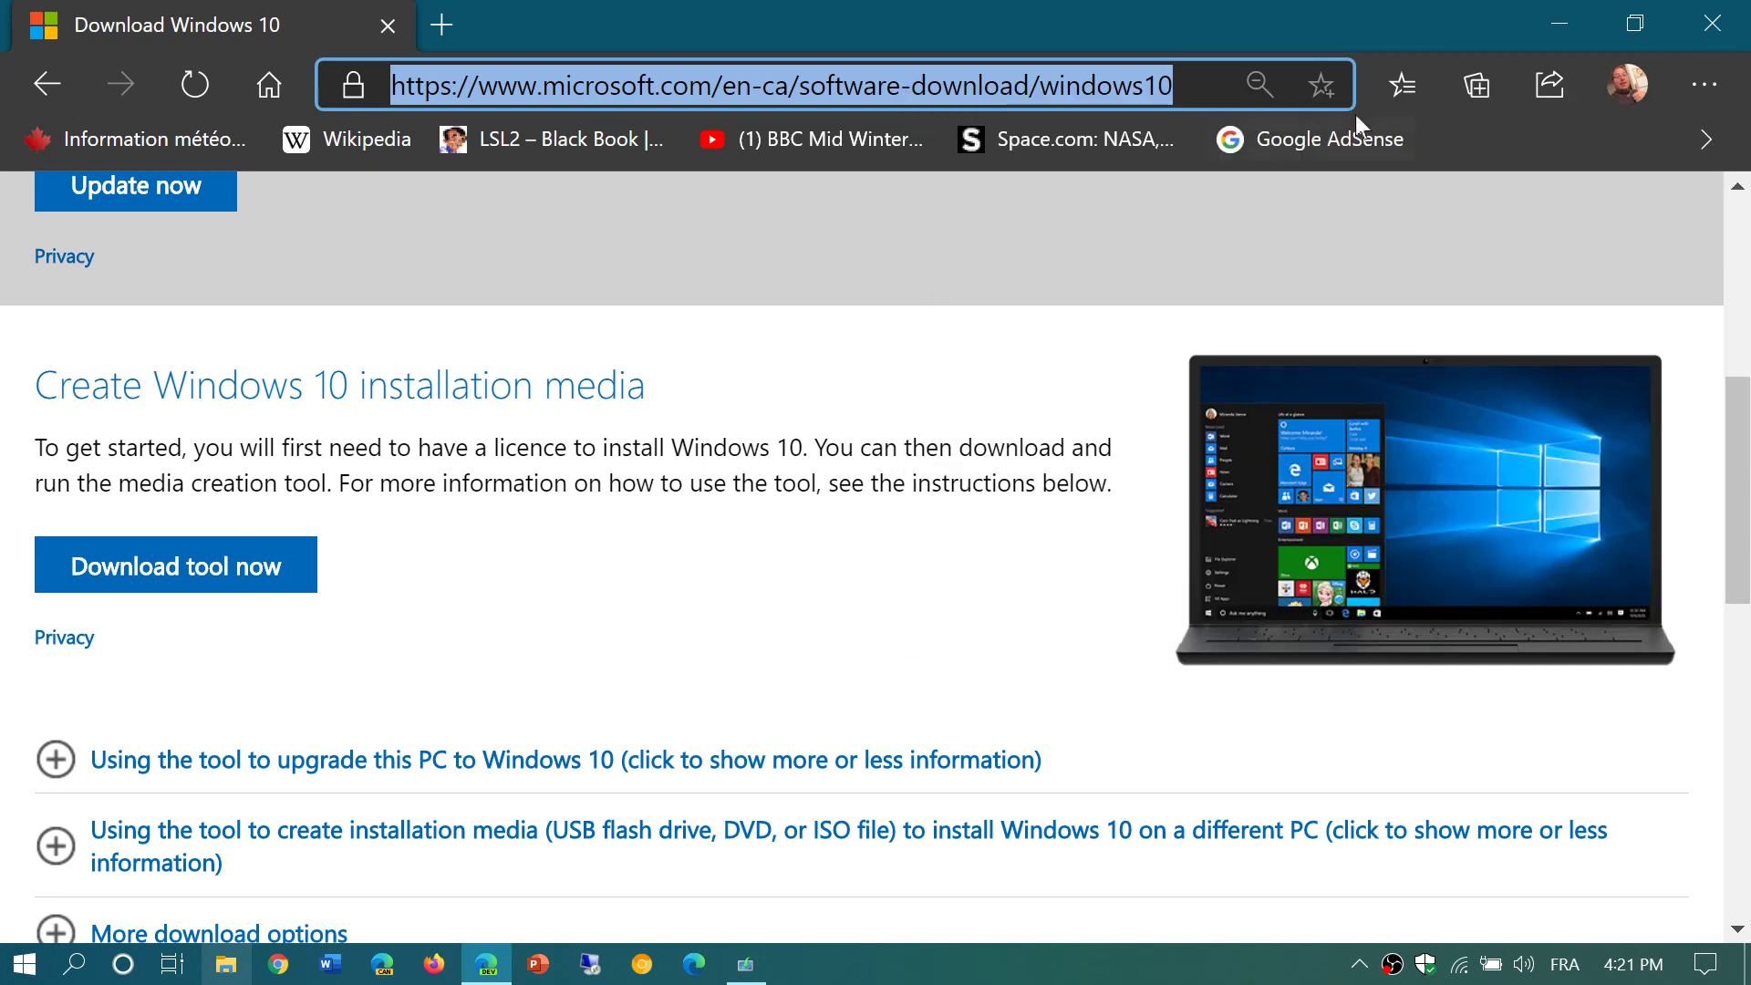
Close the Microsoft Edge window to leave the empty desktop
left_click(1715, 23)
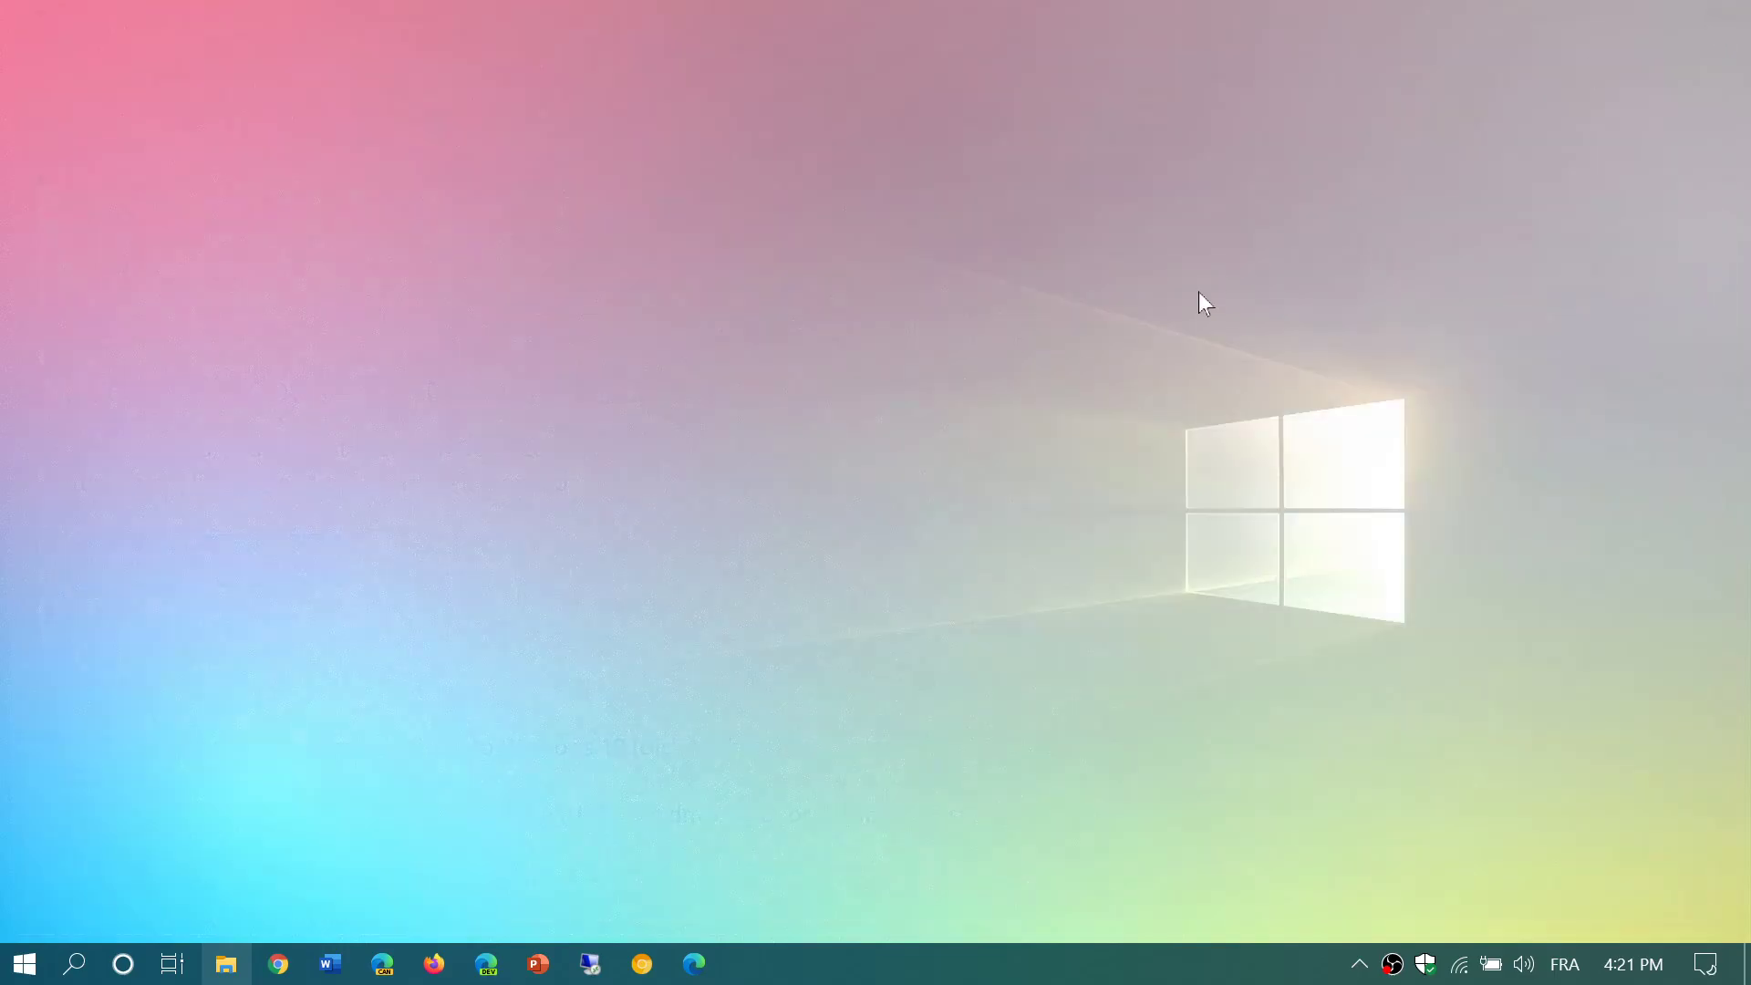